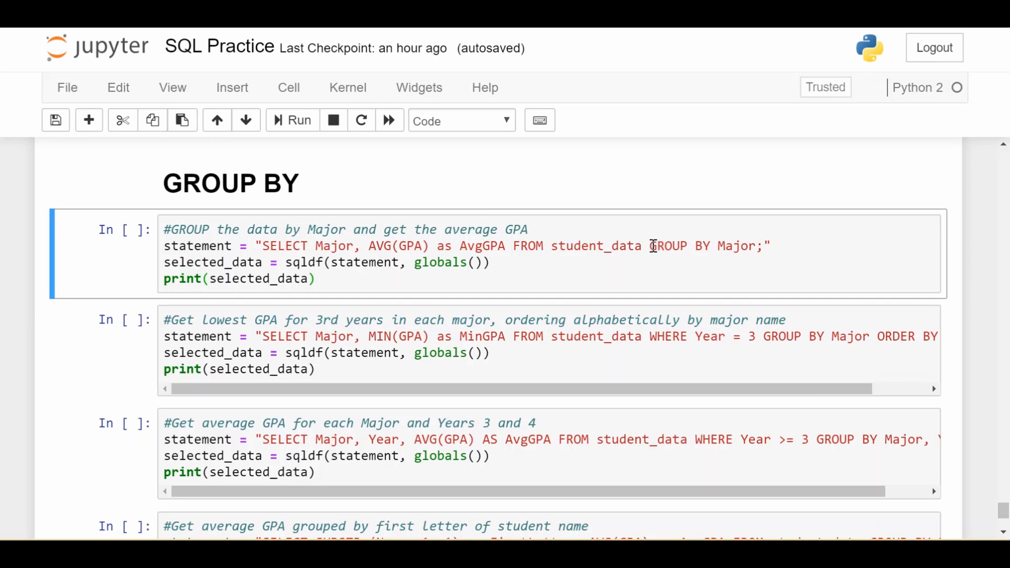
# Walk through the first query's SELECT Major, AVG(GPA) as AvgGPA and GROUP BY Major clauses.
pyautogui.moveTo(651, 246); pyautogui.dragTo(760, 247)
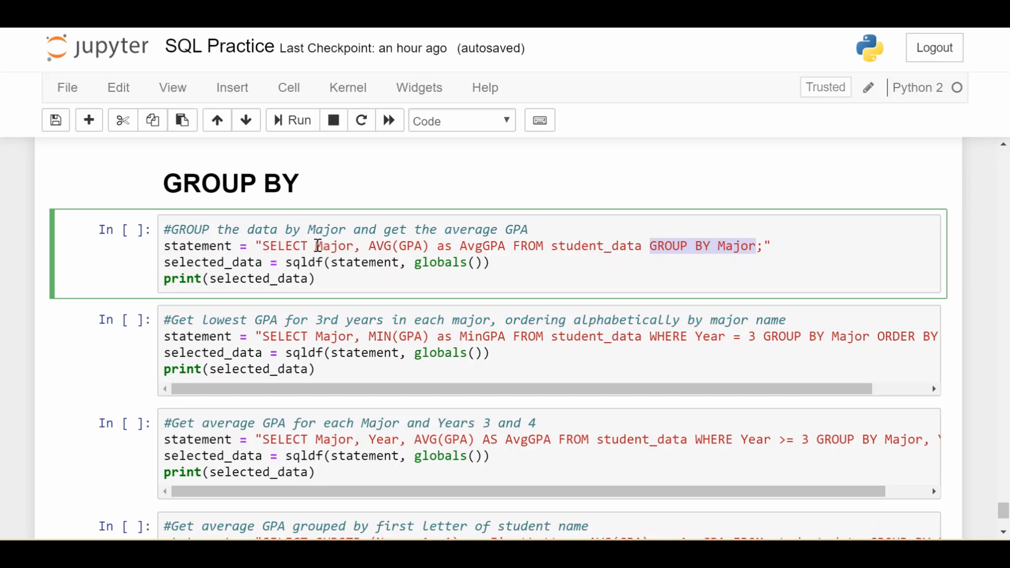
pyautogui.moveTo(315, 245); pyautogui.dragTo(357, 248)
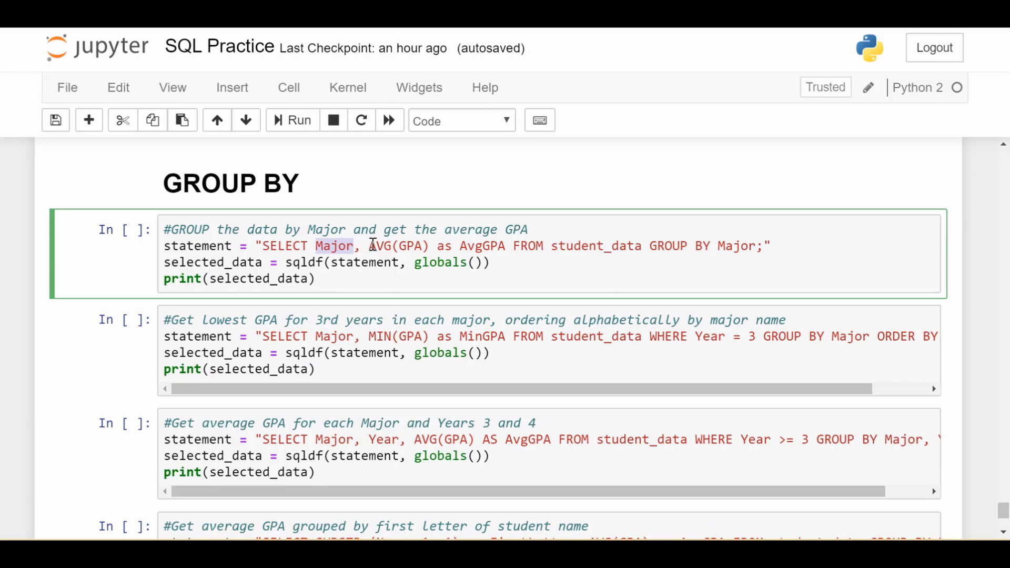
pyautogui.moveTo(368, 247); pyautogui.dragTo(505, 247)
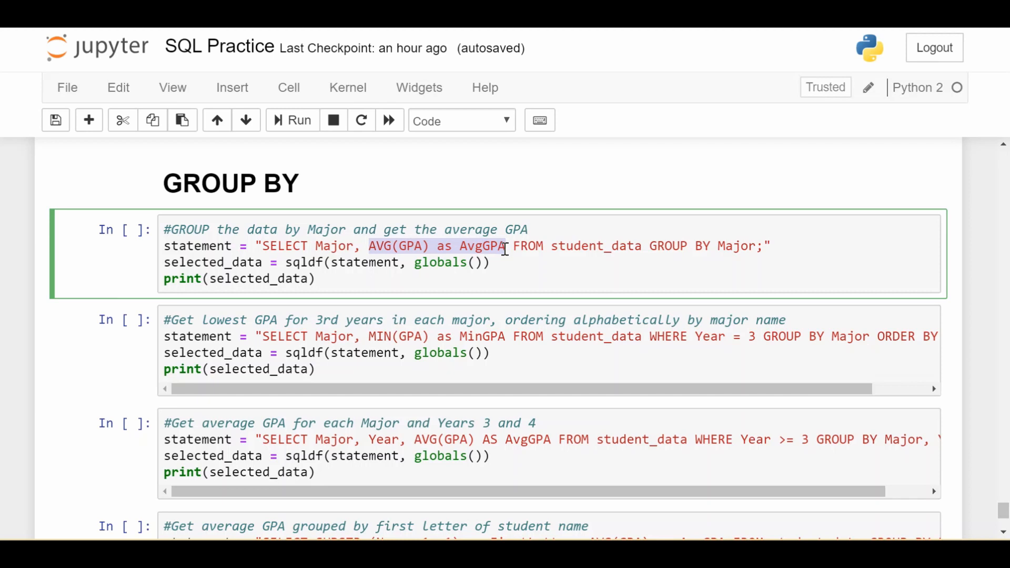
pyautogui.write('GPA')
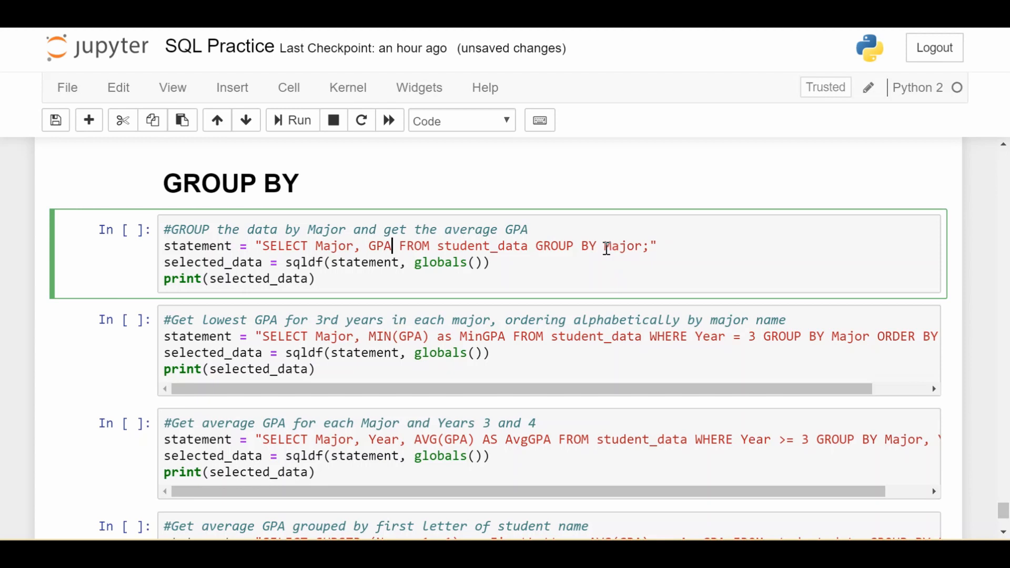
pyautogui.moveTo(604, 246); pyautogui.dragTo(640, 247)
pyautogui.click(661, 247)
pyautogui.click(370, 260)
# Undo to restore AVG(GPA) as AvgGPA and run the average GPA by Major query.
pyautogui.hotkey('ctrl', 'z')
pyautogui.write('AVG(GPA) as Avg')
pyautogui.click(370, 245)
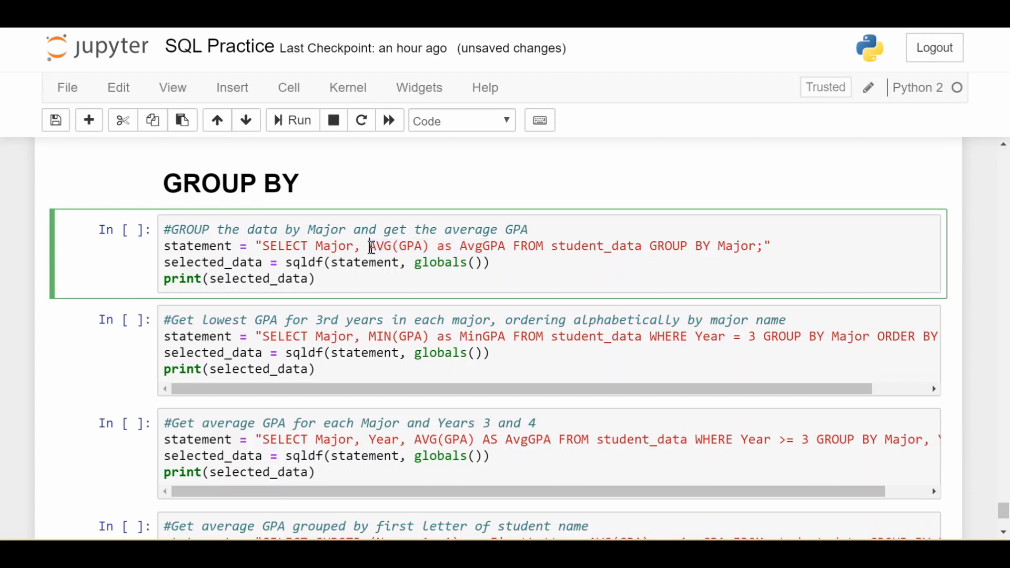
pyautogui.hotkey('shift', 'Return')
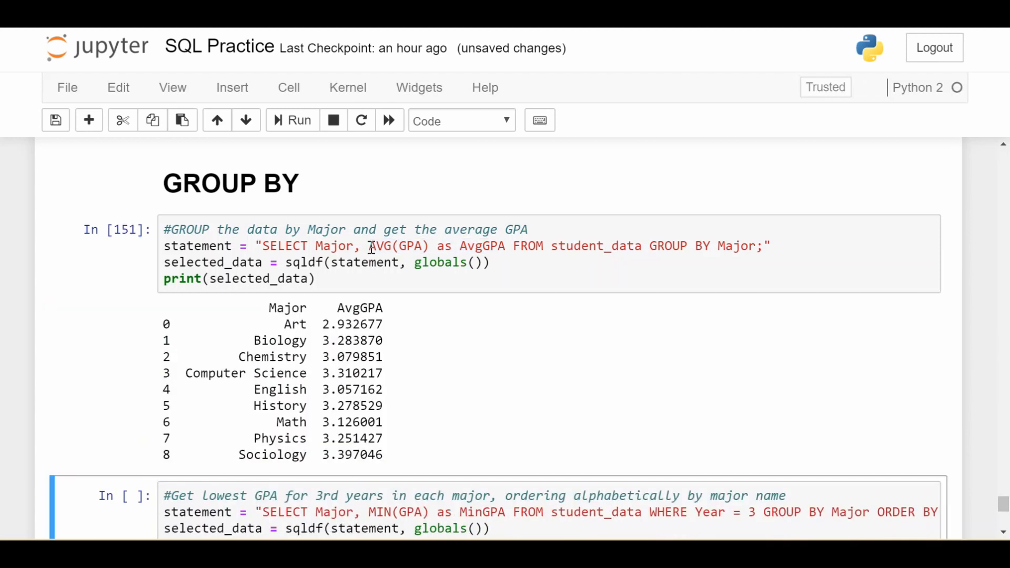
pyautogui.scroll(-2, 369, 245)
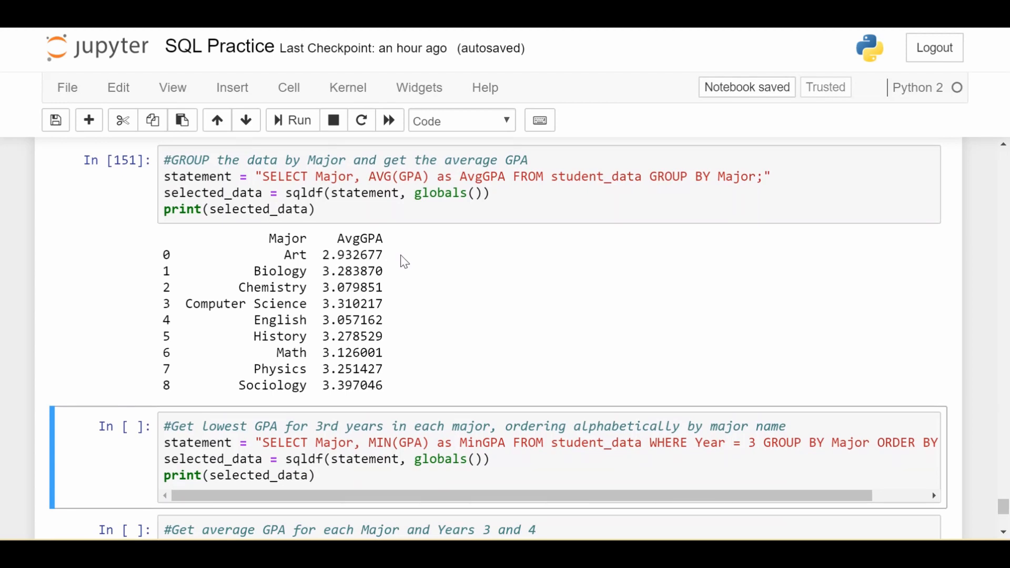
pyautogui.scroll(-3, 399, 261)
pyautogui.scroll(-2, 400, 260)
pyautogui.scroll(-1, 400, 261)
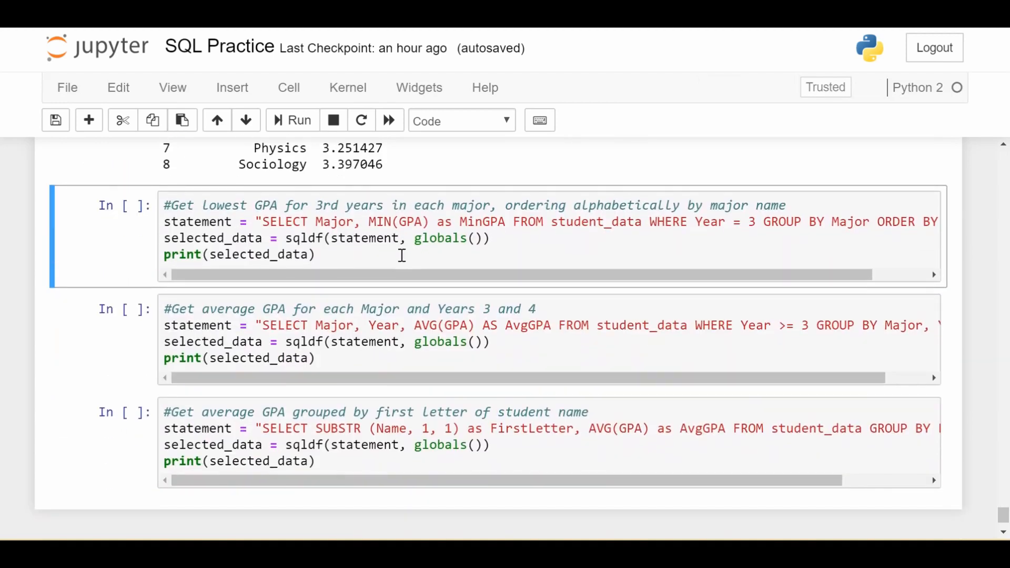
pyautogui.scroll(-1, 401, 260)
pyautogui.scroll(2, 402, 256)
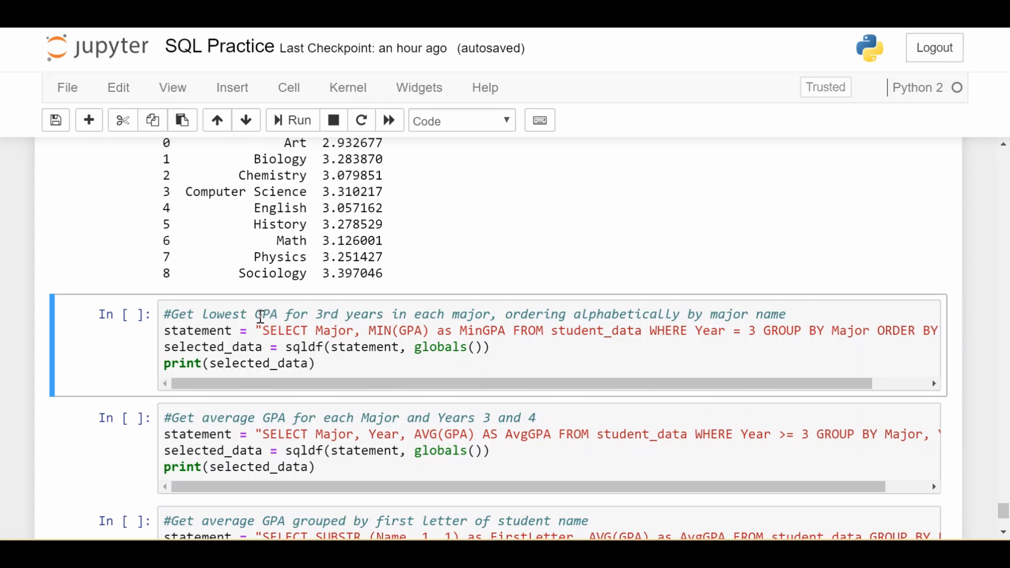
pyautogui.hscroll(3, 595, 347)
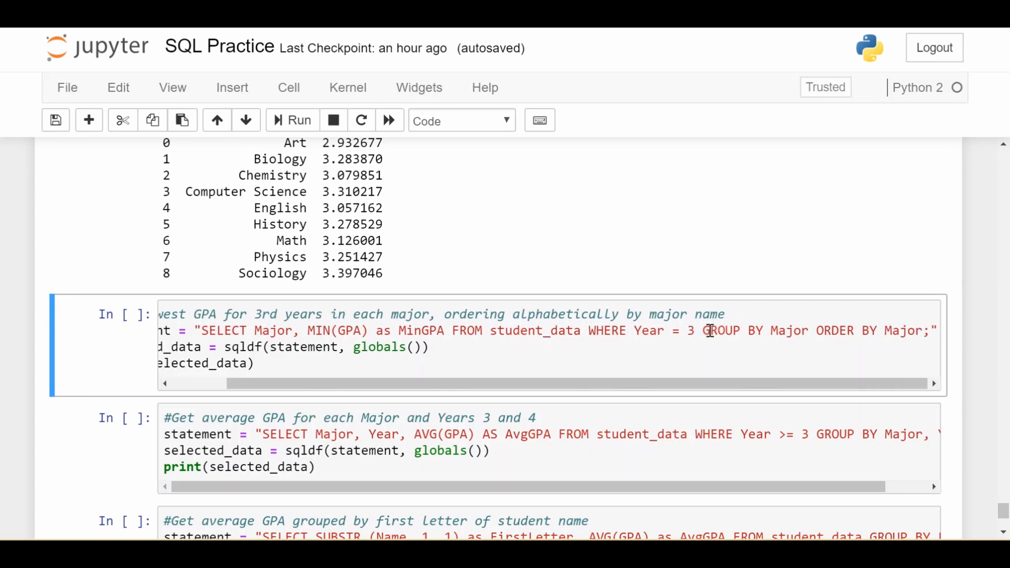
# Review the second query's FROM student_data WHERE Year = 3 and GROUP BY Major clauses.
pyautogui.moveTo(703, 330); pyautogui.dragTo(810, 333)
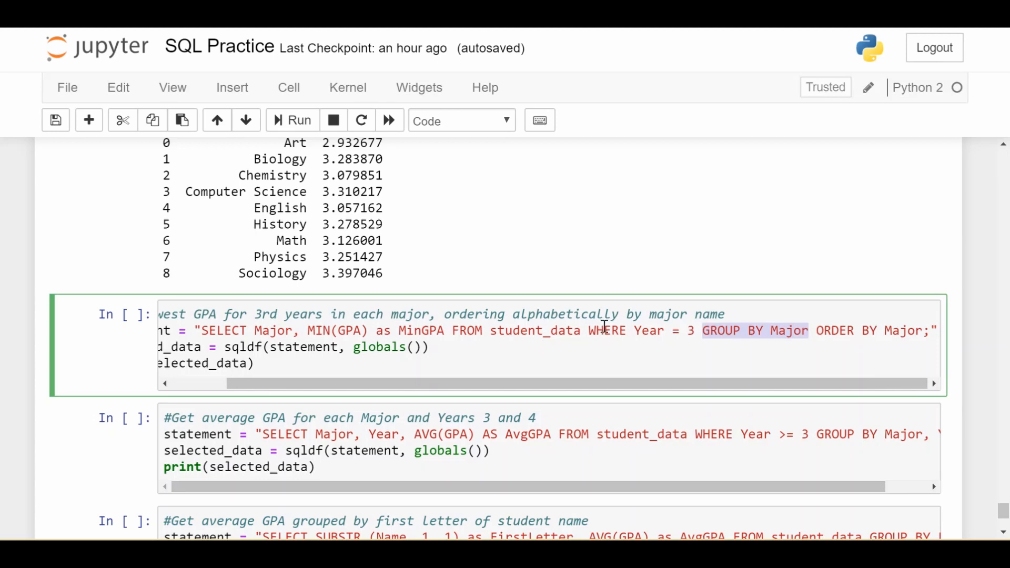
pyautogui.click(589, 331)
pyautogui.moveTo(609, 334); pyautogui.dragTo(701, 331)
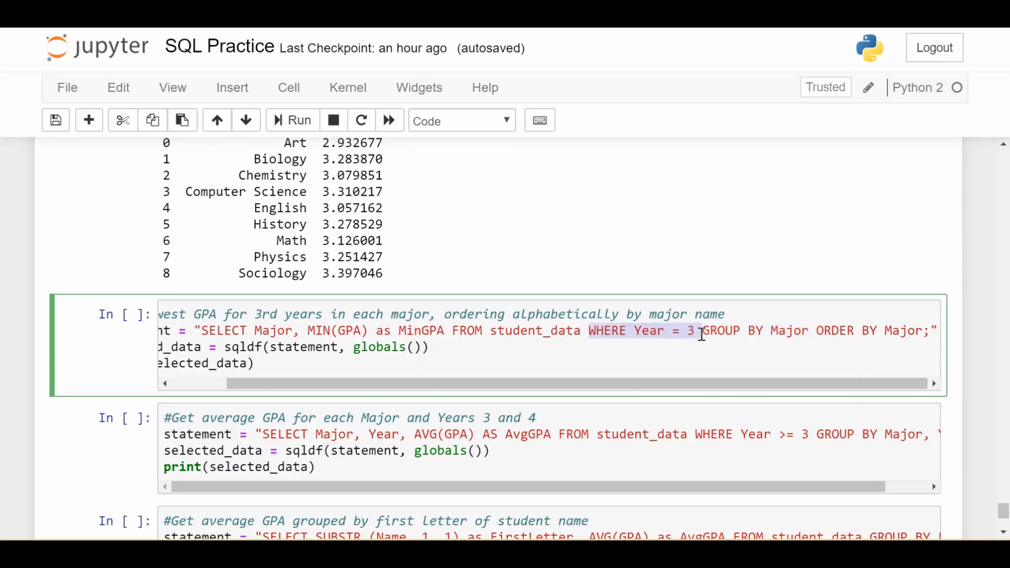
pyautogui.moveTo(455, 331); pyautogui.dragTo(698, 330)
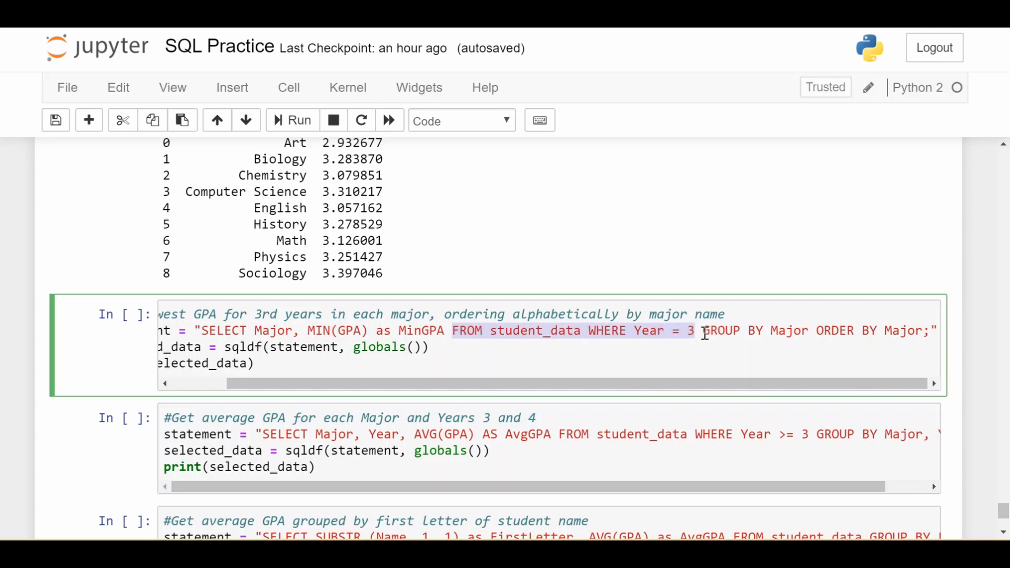
pyautogui.moveTo(702, 331); pyautogui.dragTo(815, 330)
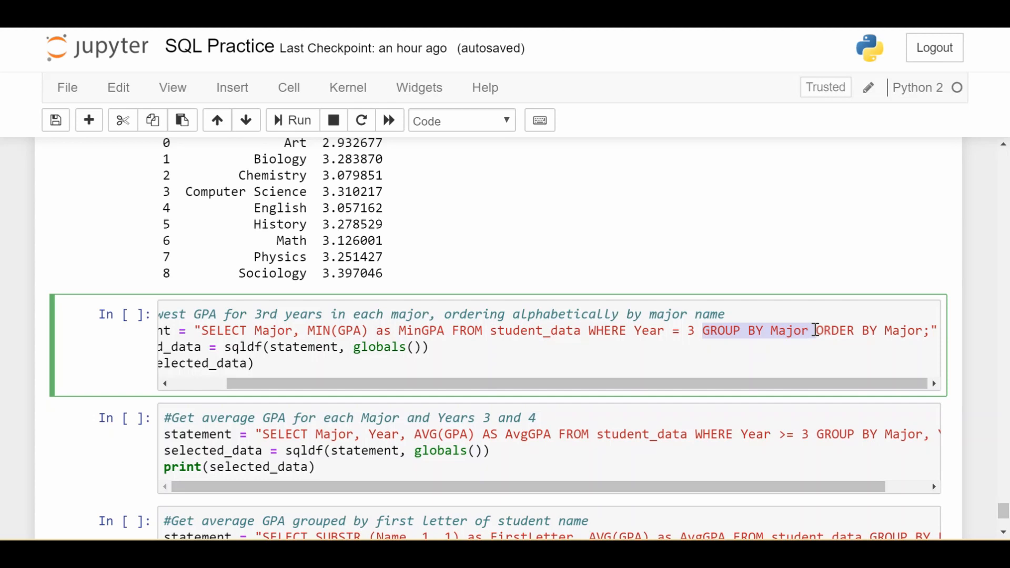
pyautogui.hscroll(-3, 815, 331)
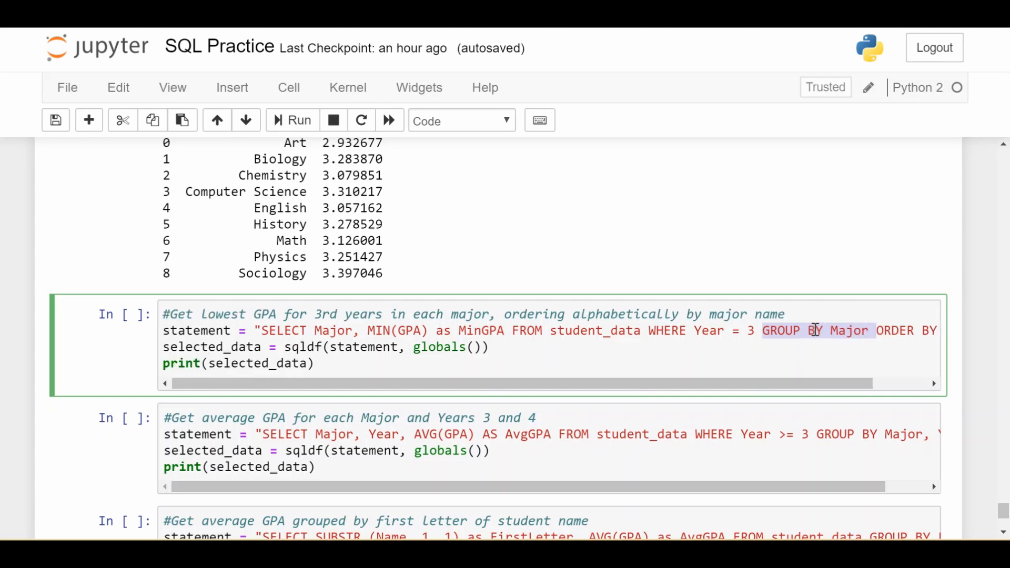
# Review the SELECT Major, MIN(GPA) as MinGPA expression and the ORDER BY Major clause.
pyautogui.moveTo(262, 330); pyautogui.dragTo(314, 335)
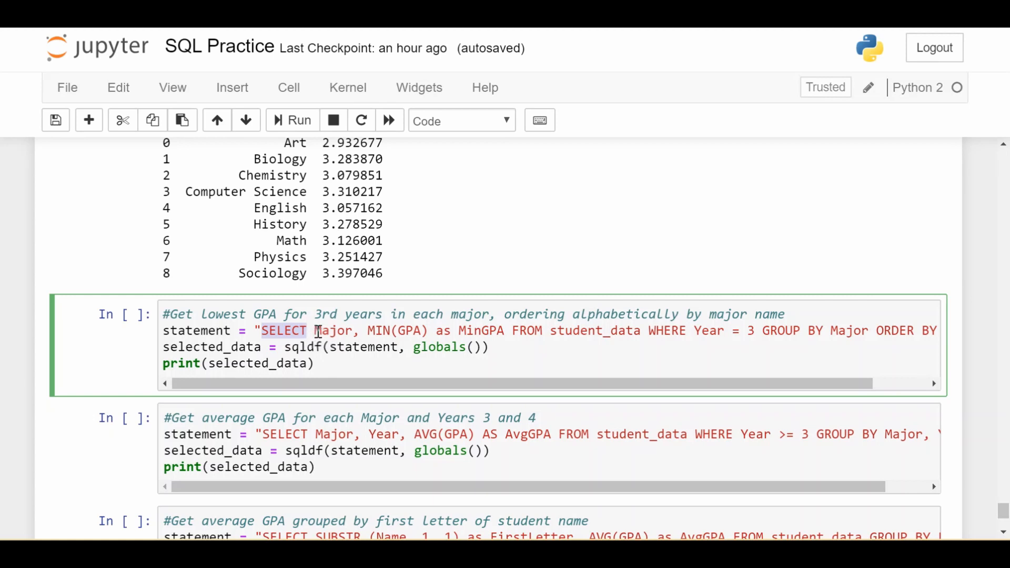
pyautogui.moveTo(309, 331); pyautogui.dragTo(355, 331)
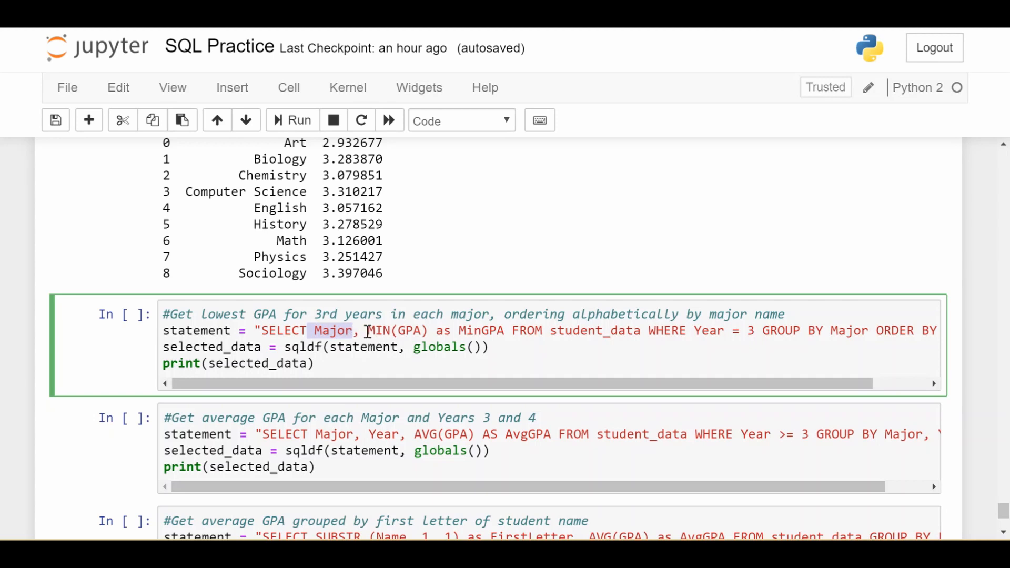
pyautogui.moveTo(368, 331); pyautogui.dragTo(501, 332)
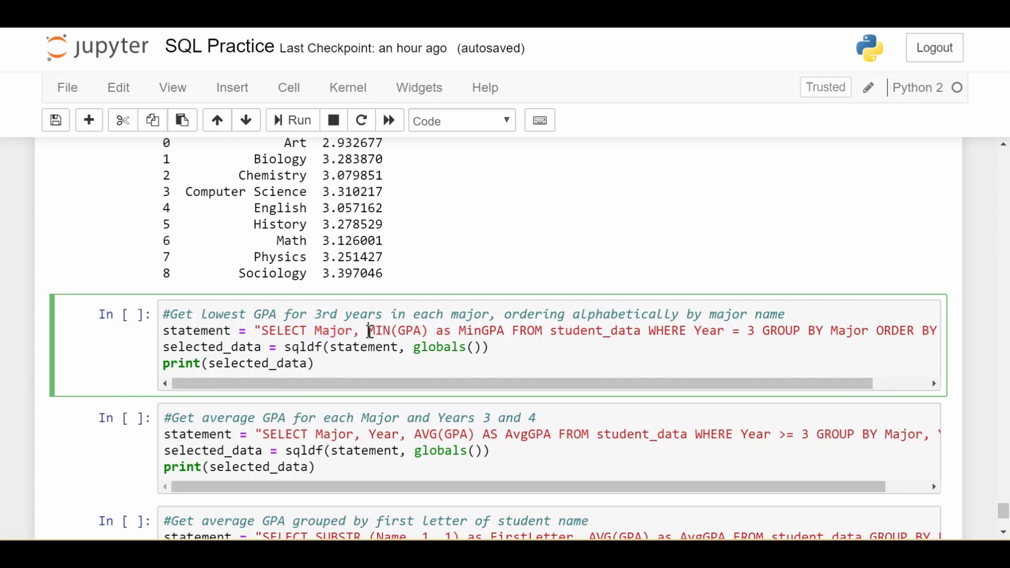
pyautogui.click(507, 331)
pyautogui.moveTo(315, 330); pyautogui.dragTo(359, 331)
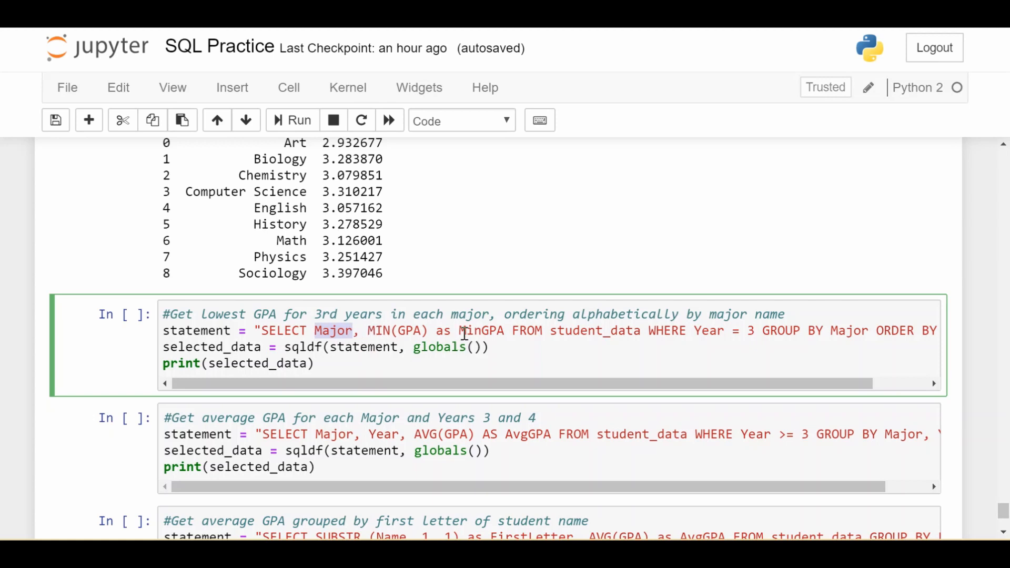
pyautogui.click(446, 330)
pyautogui.hscroll(2, 474, 339)
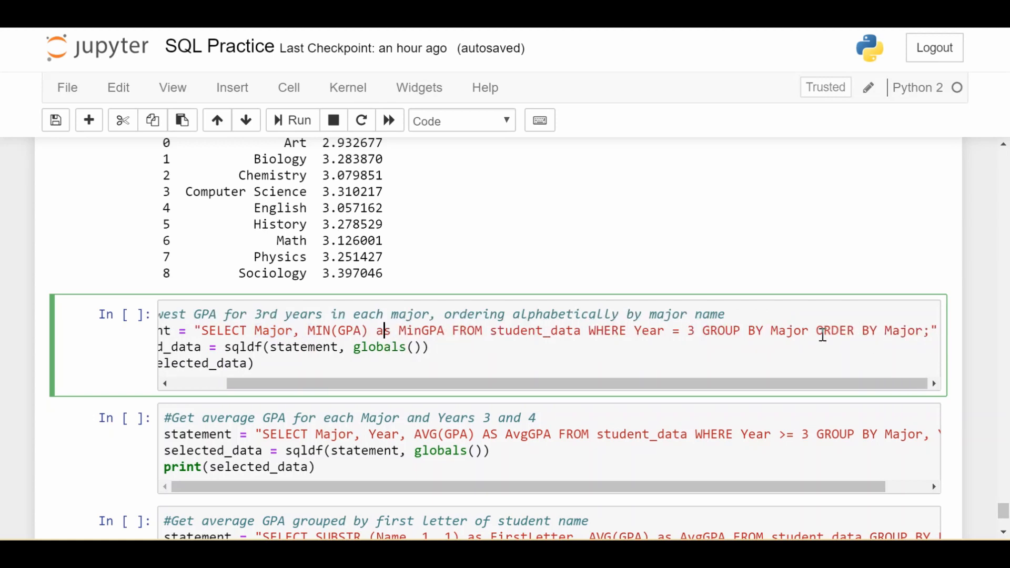
pyautogui.moveTo(817, 331); pyautogui.dragTo(922, 331)
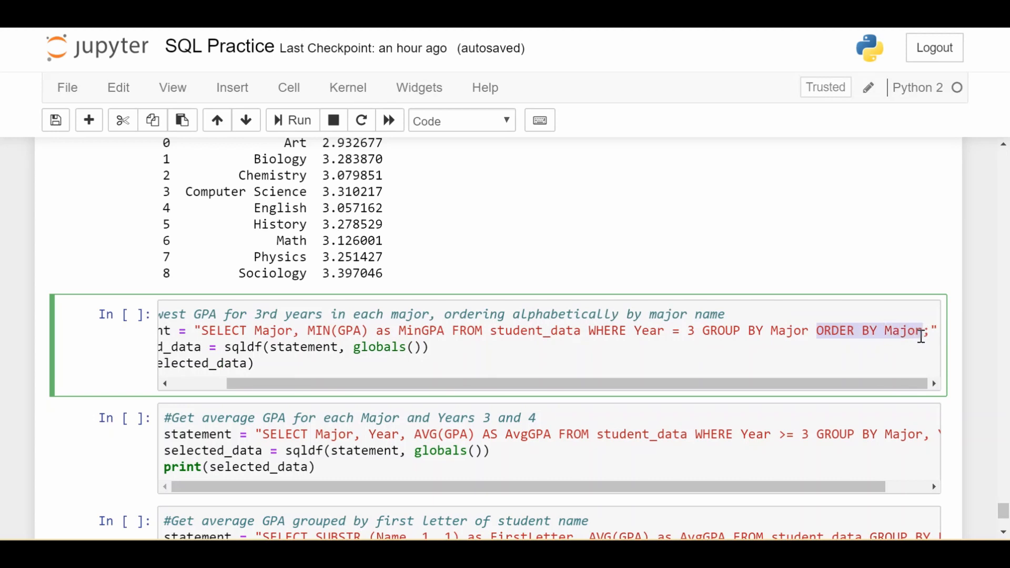
pyautogui.click(829, 336)
pyautogui.scroll(1, 558, 329)
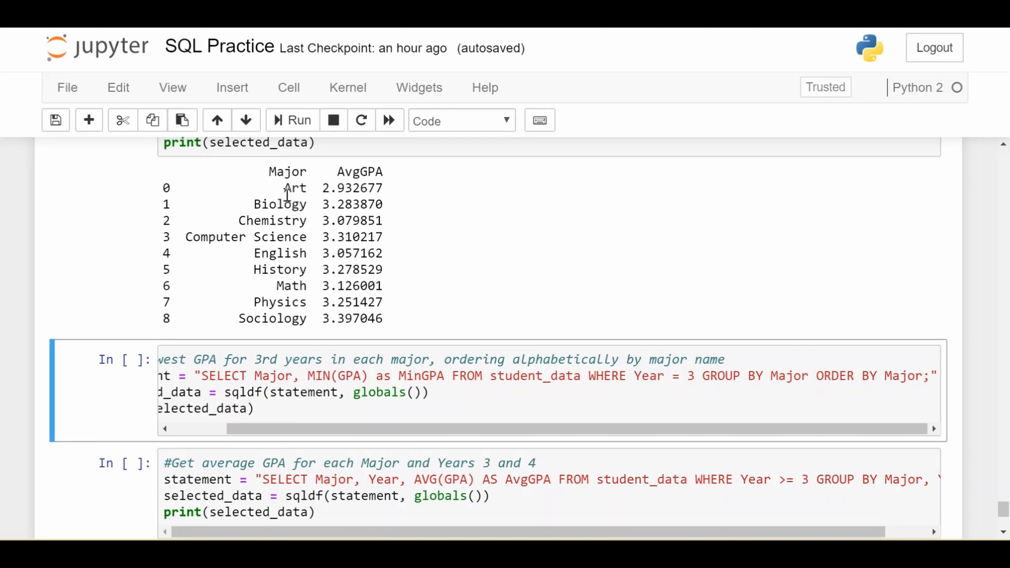
# Glance over the AvgGPA results, then enter edit mode in the lowest-GPA query cell.
pyautogui.moveTo(283, 189); pyautogui.dragTo(292, 318)
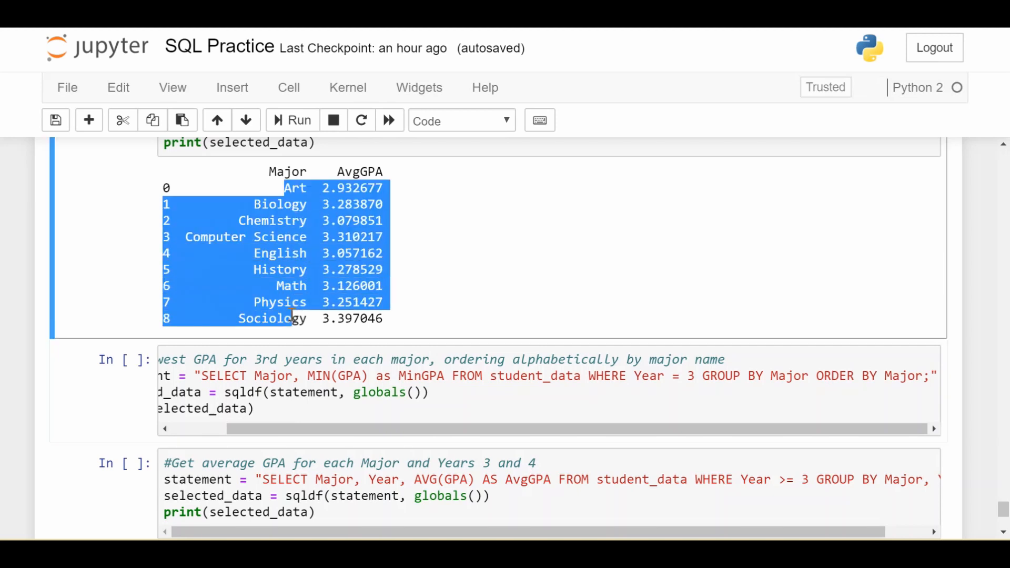
pyautogui.click(315, 300)
pyautogui.hscroll(-3, 307, 403)
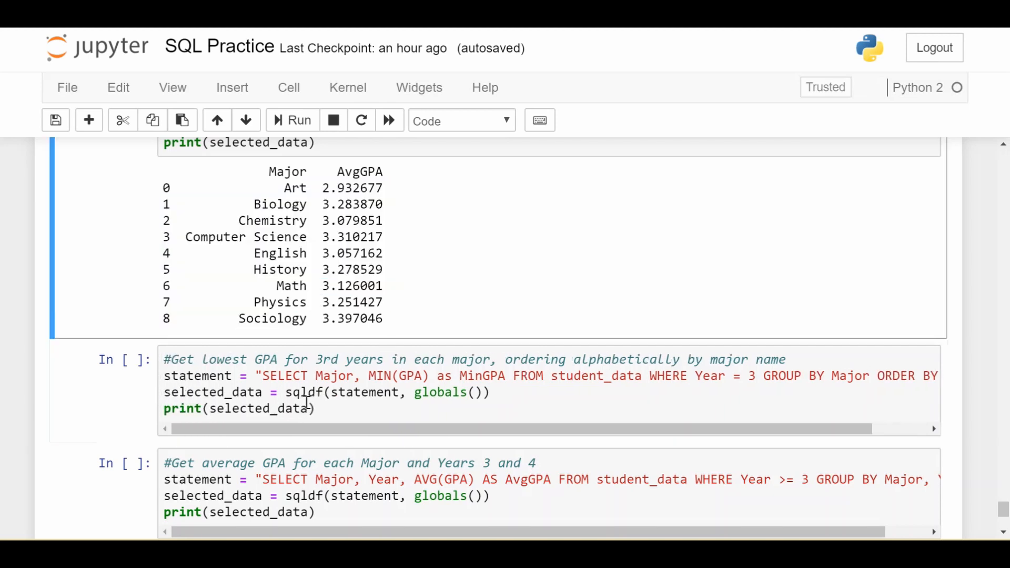
pyautogui.click(331, 408)
# Run the MIN(GPA) per major query for 3rd years and highlight its WHERE Year = 3 filter.
pyautogui.hotkey('shift', 'Return')
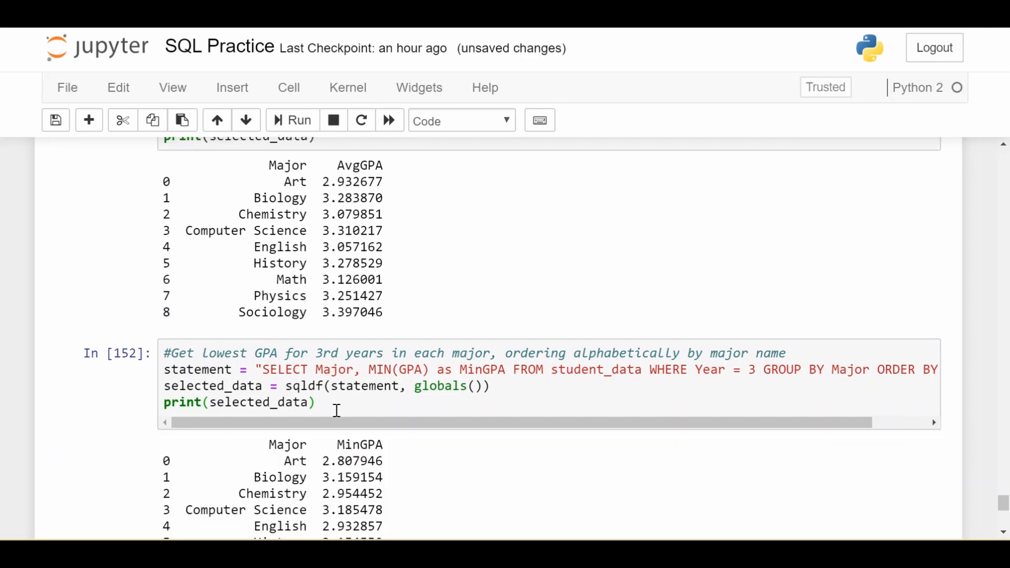
pyautogui.scroll(-1, 336, 409)
pyautogui.scroll(-1, 336, 409)
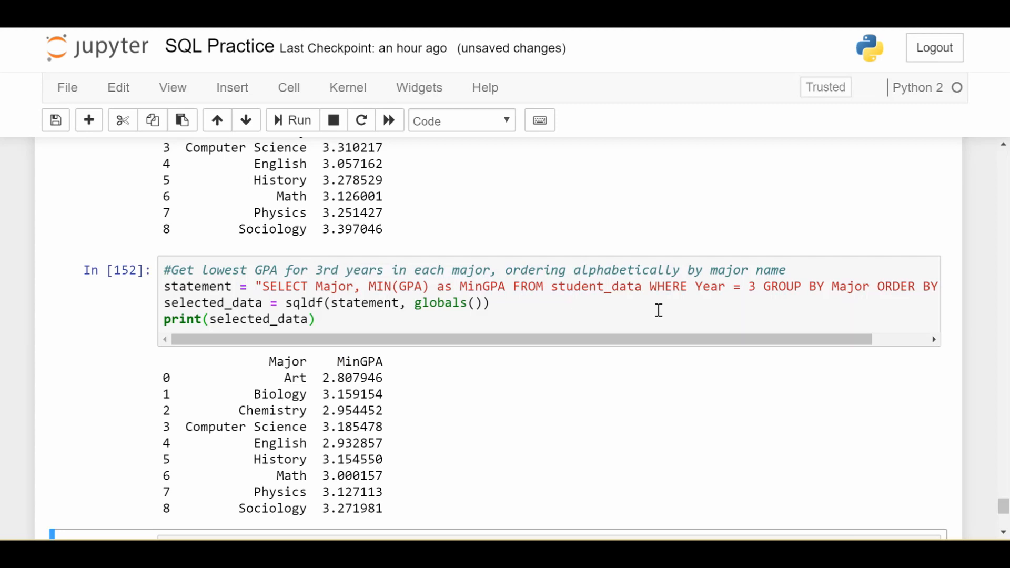
pyautogui.doubleClick(667, 286)
pyautogui.moveTo(717, 286); pyautogui.dragTo(758, 287)
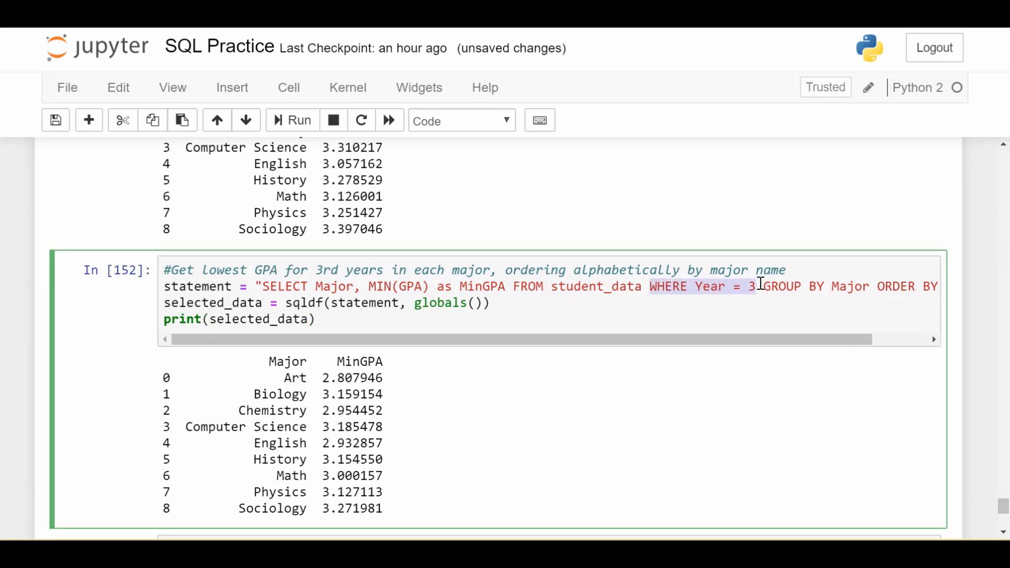
pyautogui.click(758, 286)
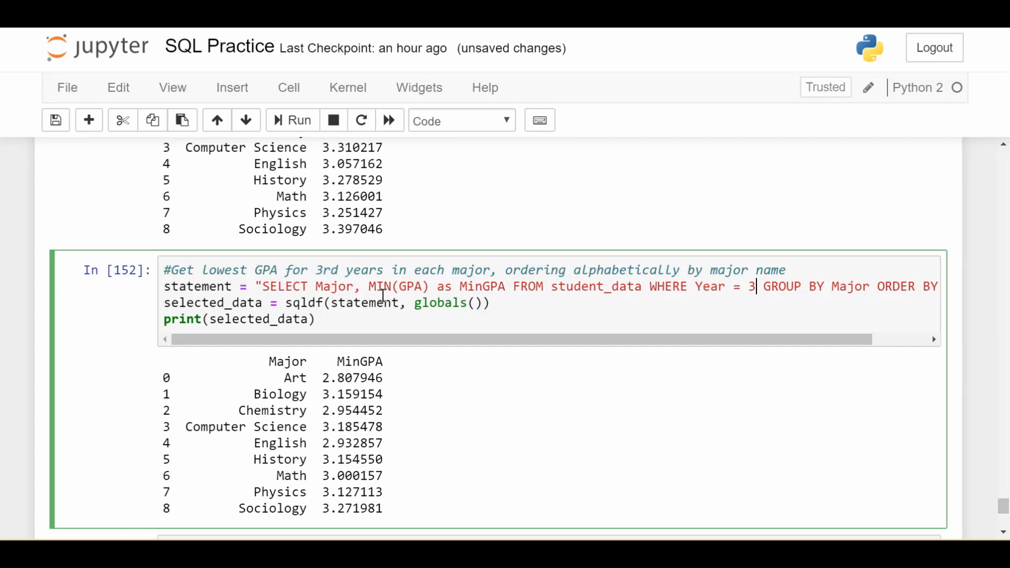
pyautogui.hscroll(2, 710, 291)
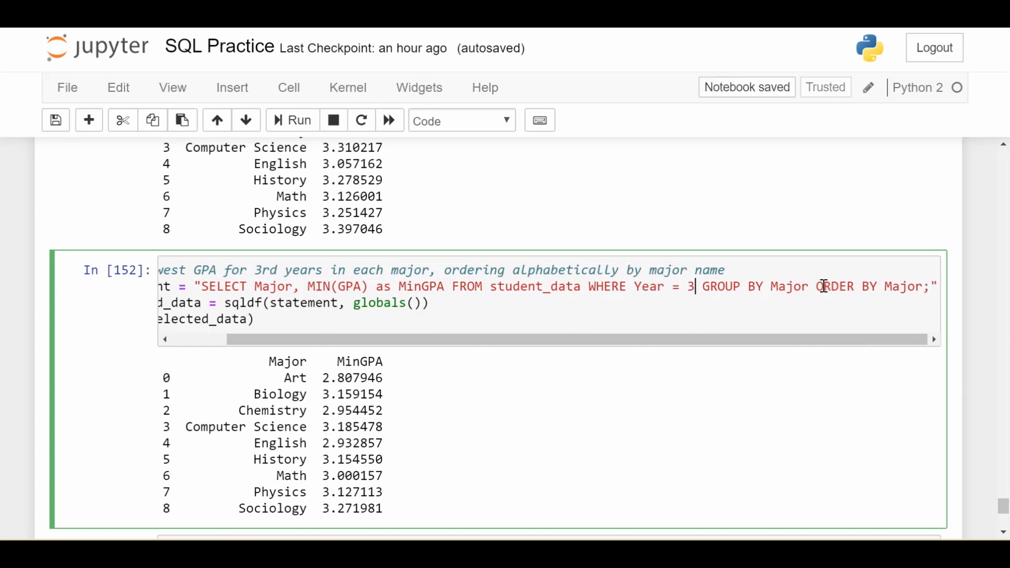
pyautogui.hscroll(-2, 622, 294)
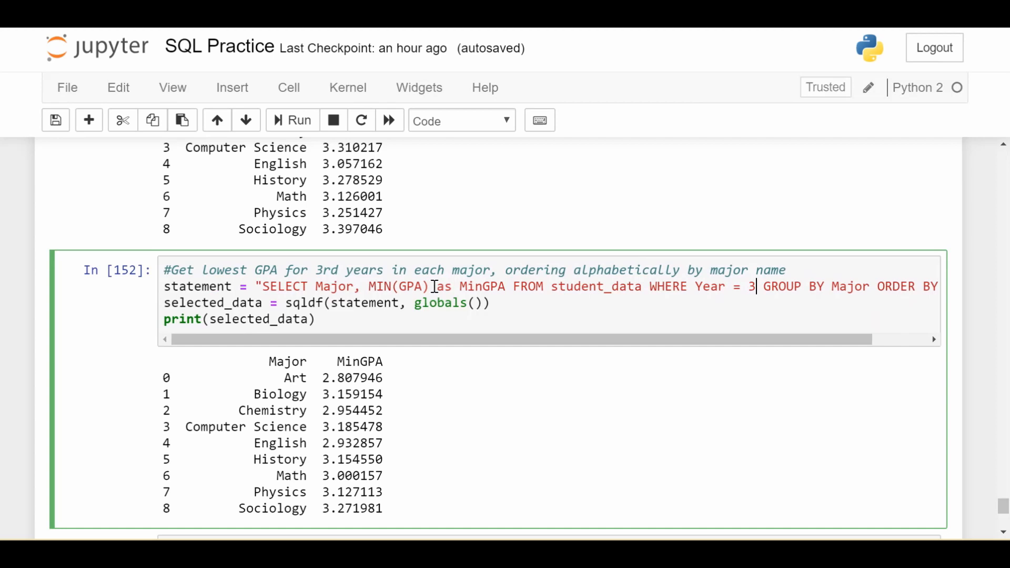
# Remove the ORDER BY Major clause from the lowest-GPA query and rerun it.
pyautogui.moveTo(438, 286); pyautogui.dragTo(454, 286)
pyautogui.click(521, 286)
pyautogui.hscroll(2, 599, 288)
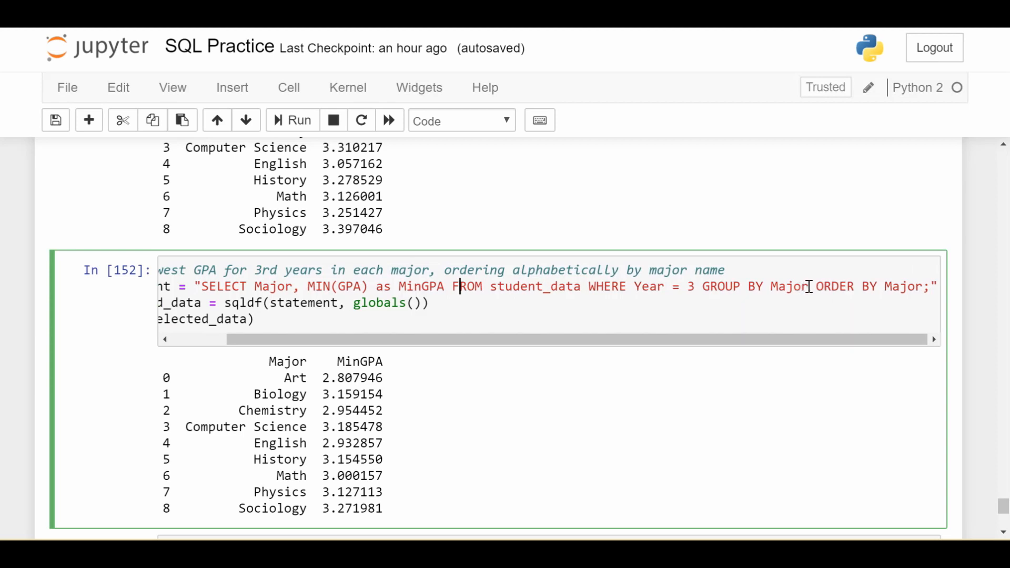
pyautogui.moveTo(810, 286); pyautogui.dragTo(925, 292)
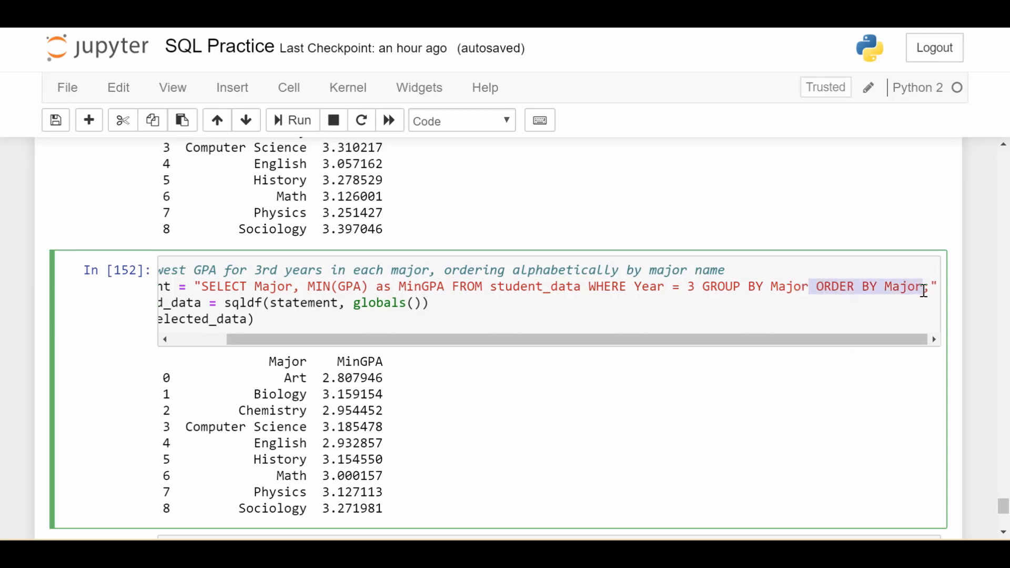
pyautogui.press('BackSpace')
pyautogui.hotkey('shift', 'Return')
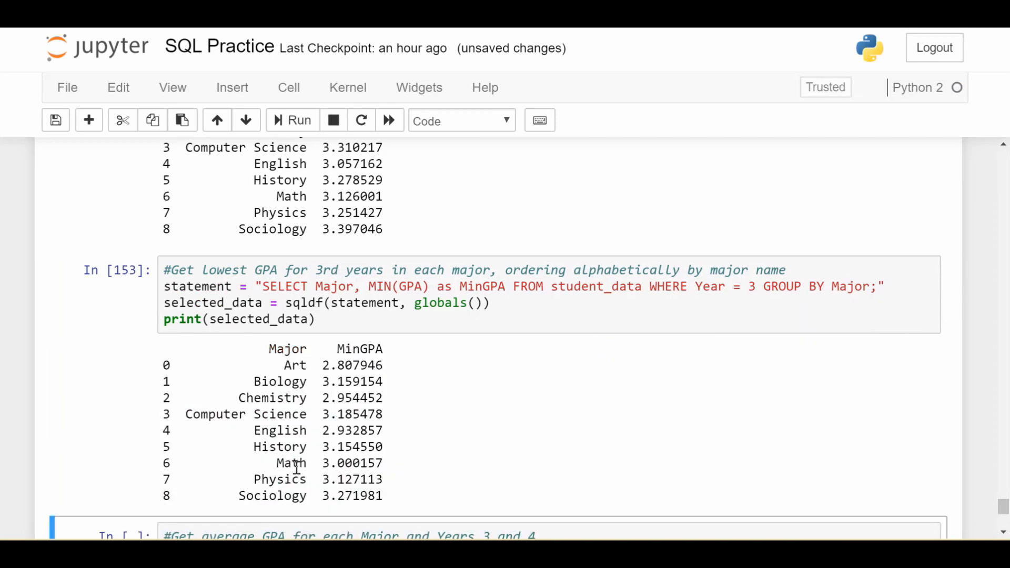
pyautogui.scroll(2, 297, 465)
pyautogui.scroll(-2, 296, 466)
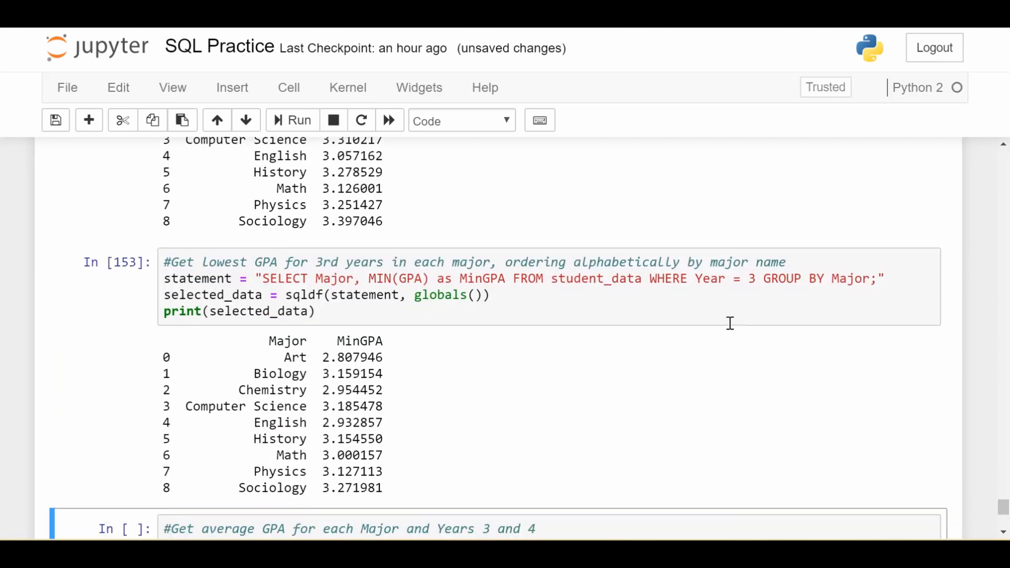
pyautogui.scroll(-5, 387, 396)
pyautogui.scroll(-1, 387, 396)
# Review the WHERE Year >= 3 filter and GROUP BY Major, Year clause, adding a semicolon after Year.
pyautogui.click(322, 317)
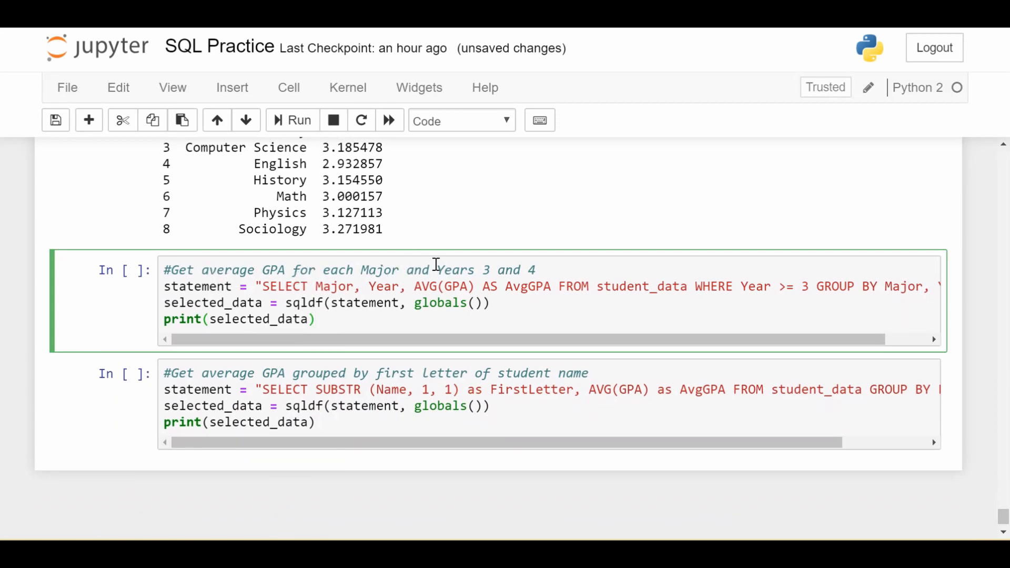
pyautogui.hscroll(2, 536, 300)
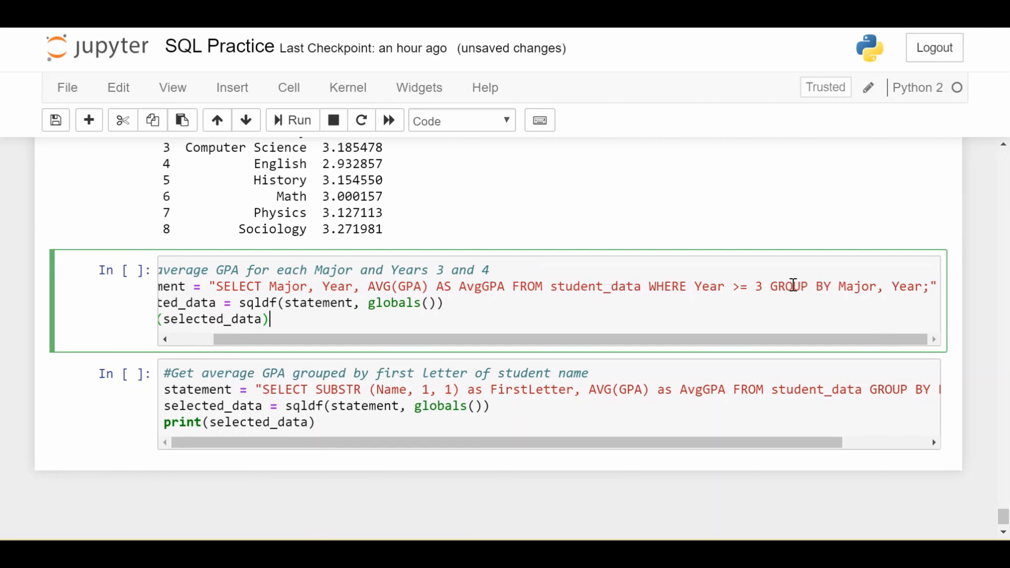
pyautogui.moveTo(770, 286)
pyautogui.mouseDown()
pyautogui.moveTo(933, 296)
pyautogui.moveTo(929, 289)
pyautogui.mouseUp()
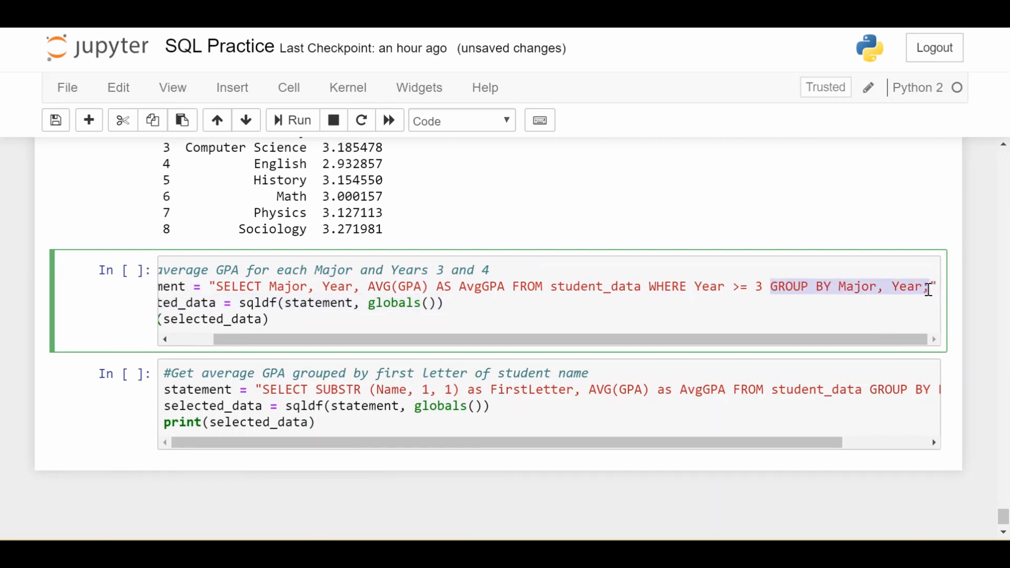
pyautogui.click(925, 289)
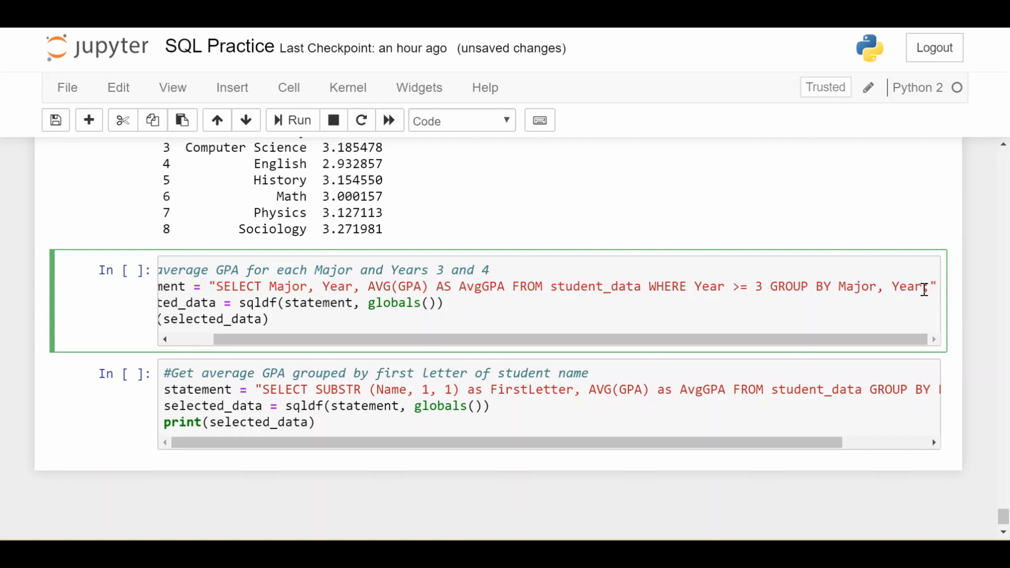
pyautogui.moveTo(771, 287); pyautogui.dragTo(923, 289)
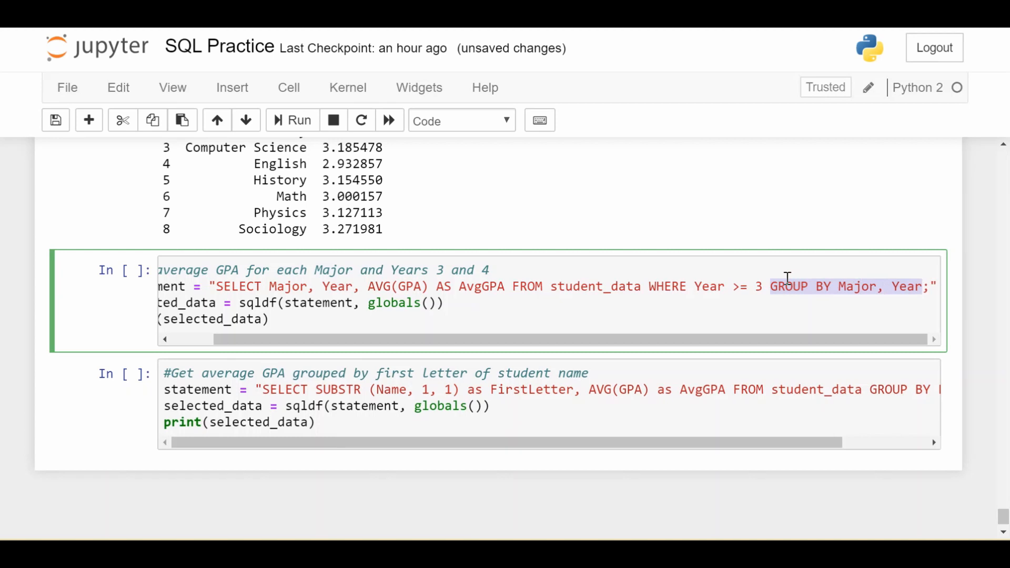
pyautogui.moveTo(647, 287); pyautogui.dragTo(763, 290)
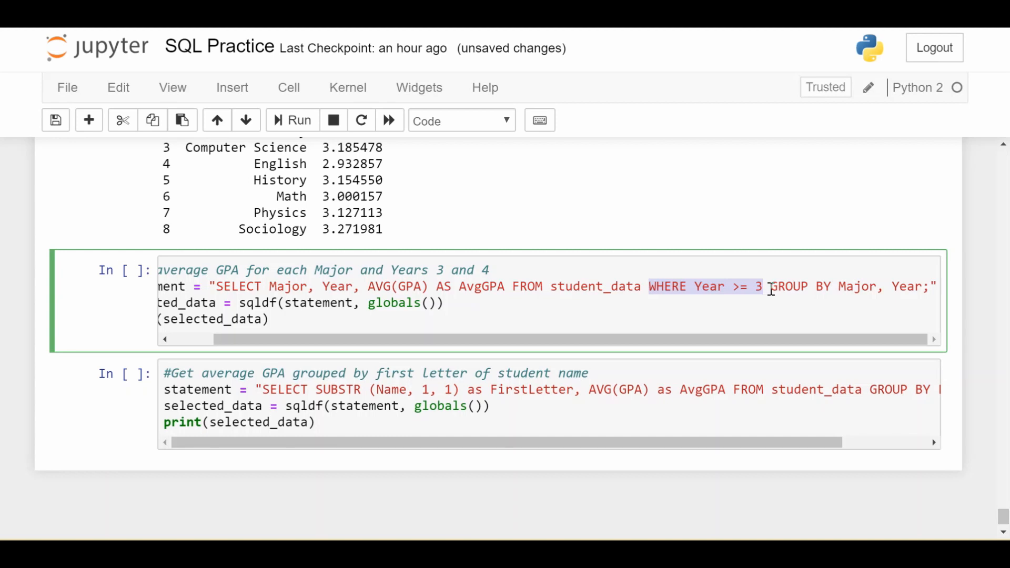
pyautogui.moveTo(771, 287); pyautogui.dragTo(931, 289)
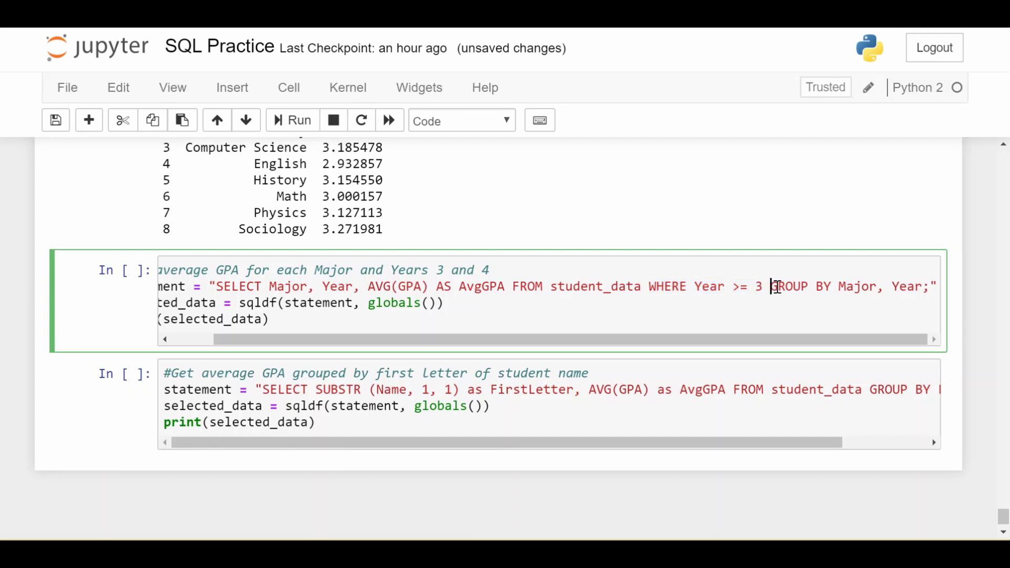
pyautogui.click(925, 289)
pyautogui.write(';')
# Highlight the grouped Major and Year columns, the Year >= 3 condition and the SELECT Major, Year, AVG(GPA) expression.
pyautogui.doubleClick(851, 287)
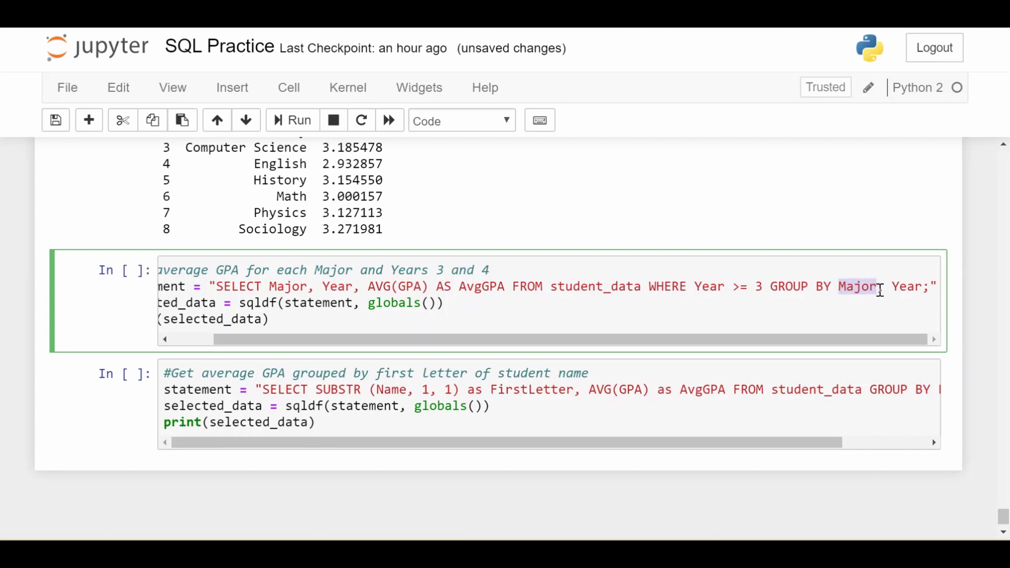
pyautogui.doubleClick(906, 286)
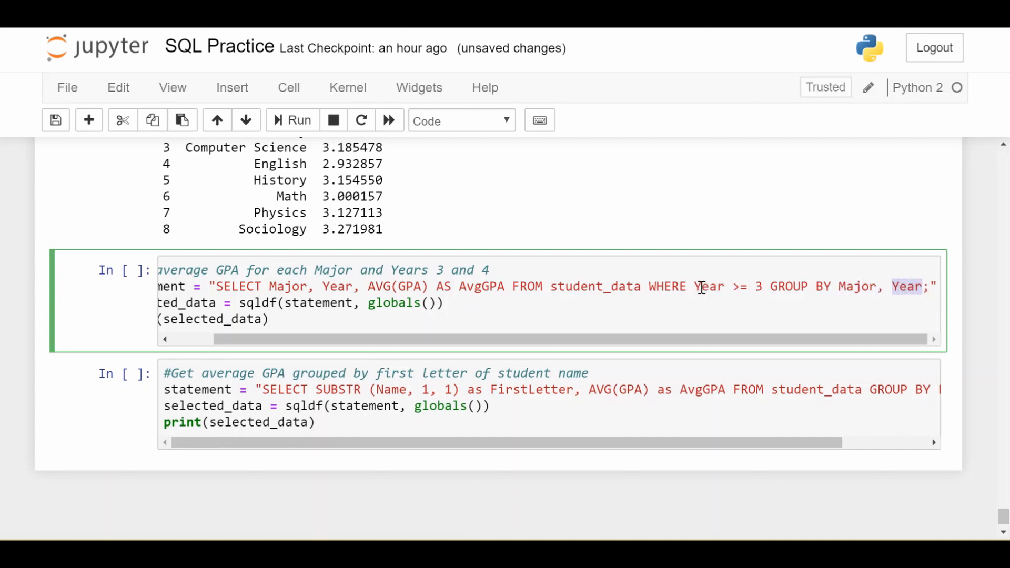
pyautogui.moveTo(696, 286); pyautogui.dragTo(762, 287)
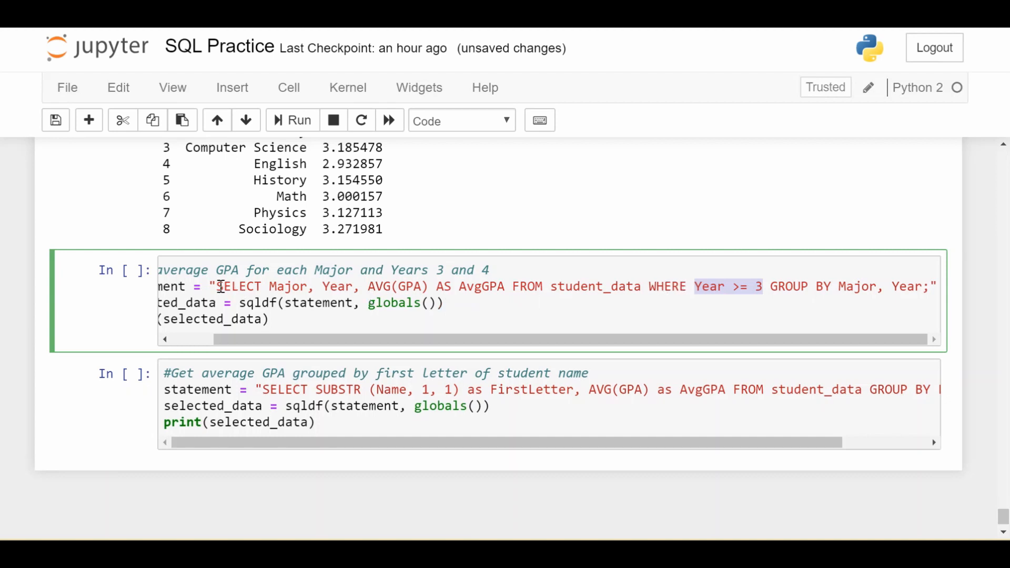
pyautogui.moveTo(217, 287); pyautogui.dragTo(310, 287)
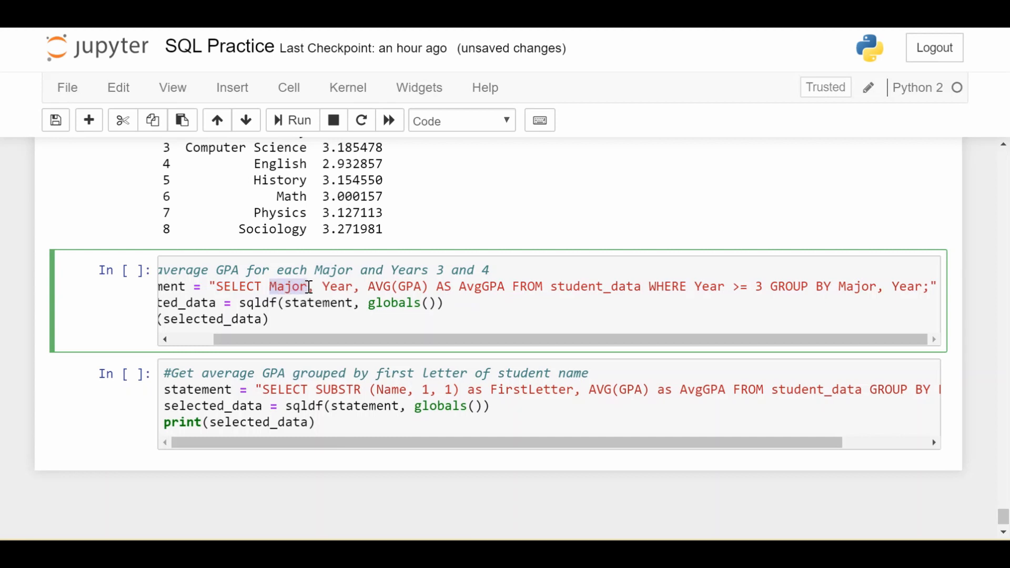
pyautogui.moveTo(323, 287); pyautogui.dragTo(509, 286)
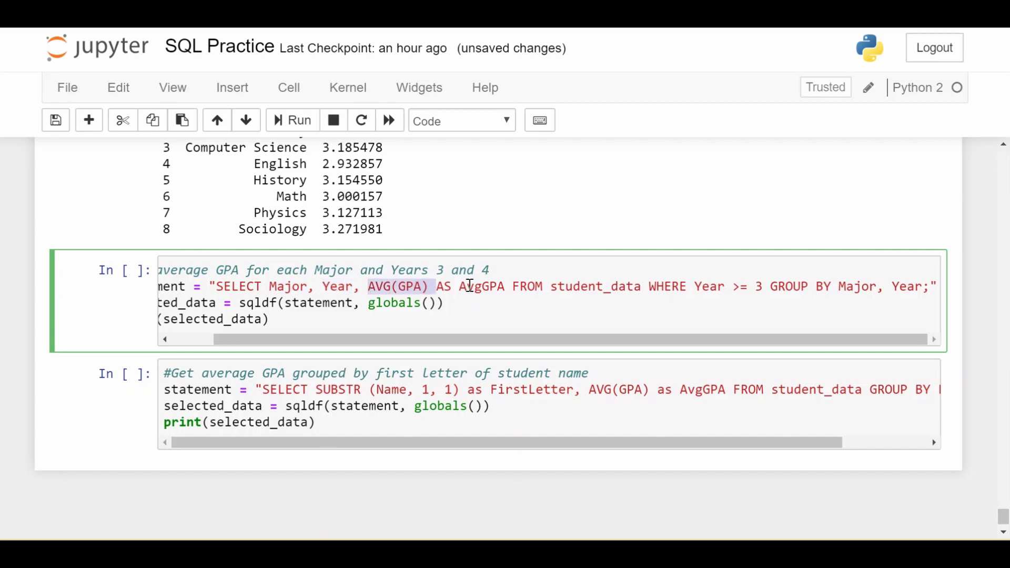
pyautogui.click(506, 287)
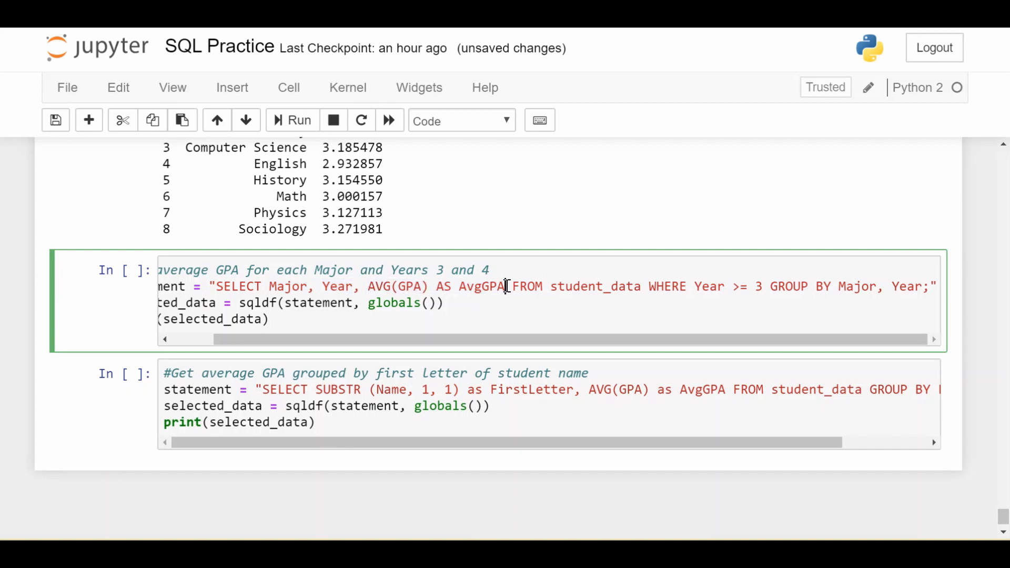
# Run the average GPA by Major and Year query and inspect the Year 3 and 4 rows in its output.
pyautogui.hotkey('shift', 'Return')
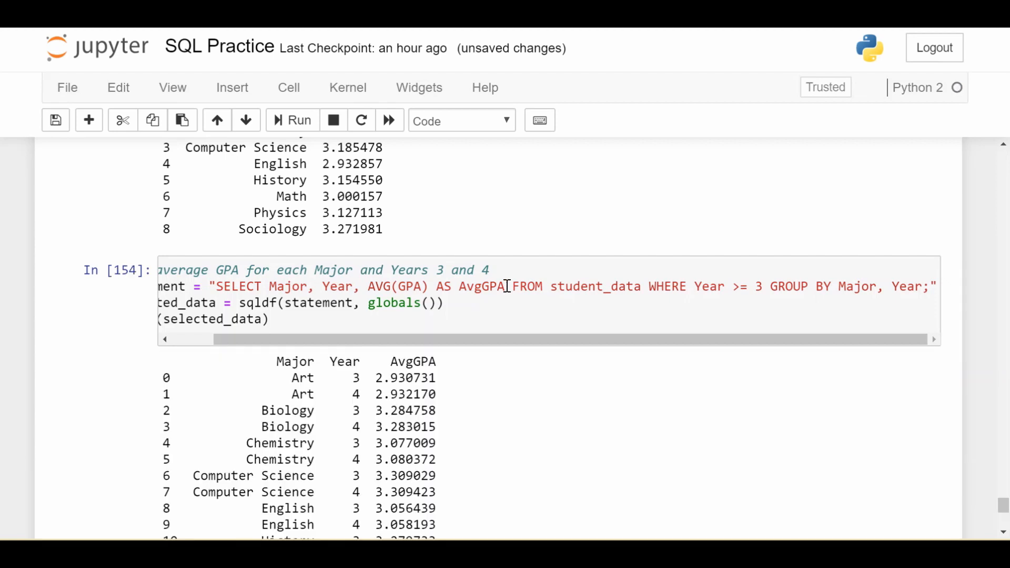
pyautogui.scroll(-3, 505, 285)
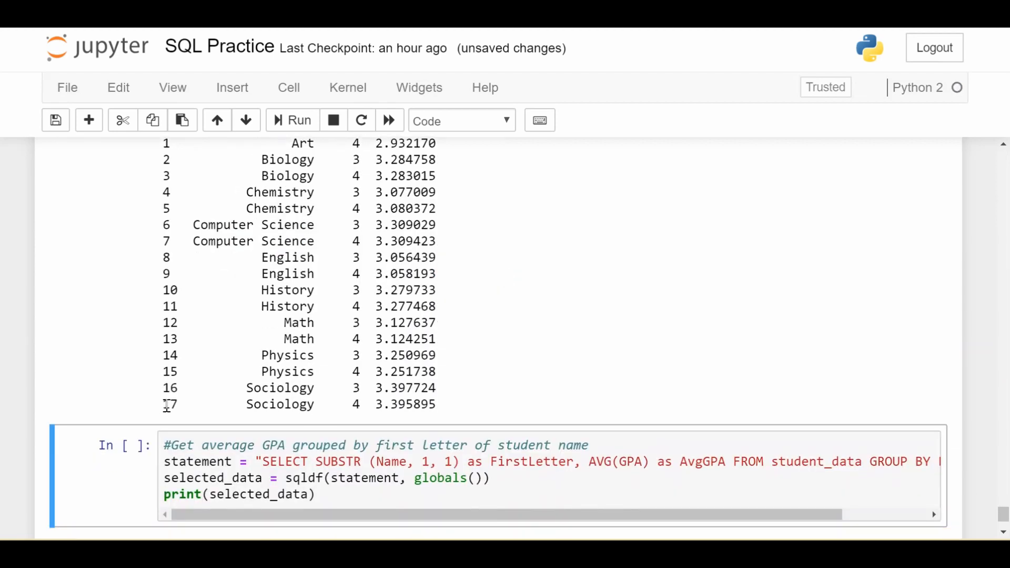
pyautogui.scroll(1, 181, 406)
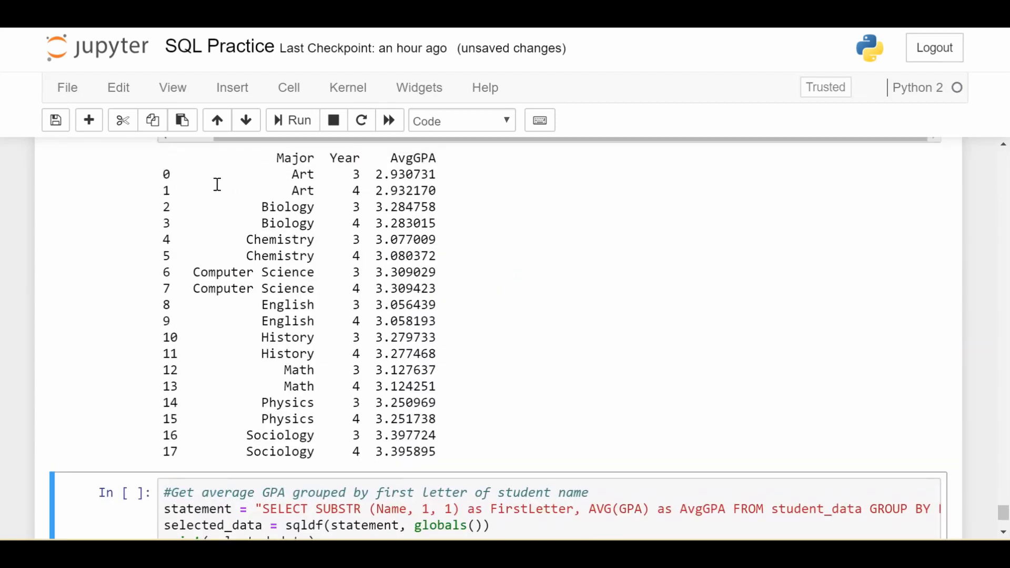
pyautogui.scroll(1, 306, 403)
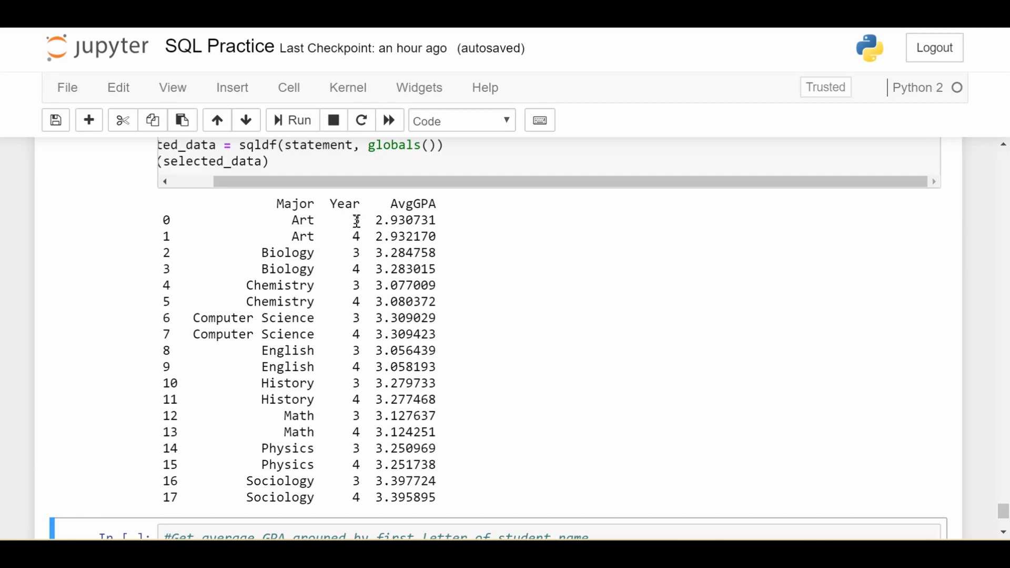
pyautogui.doubleClick(355, 219)
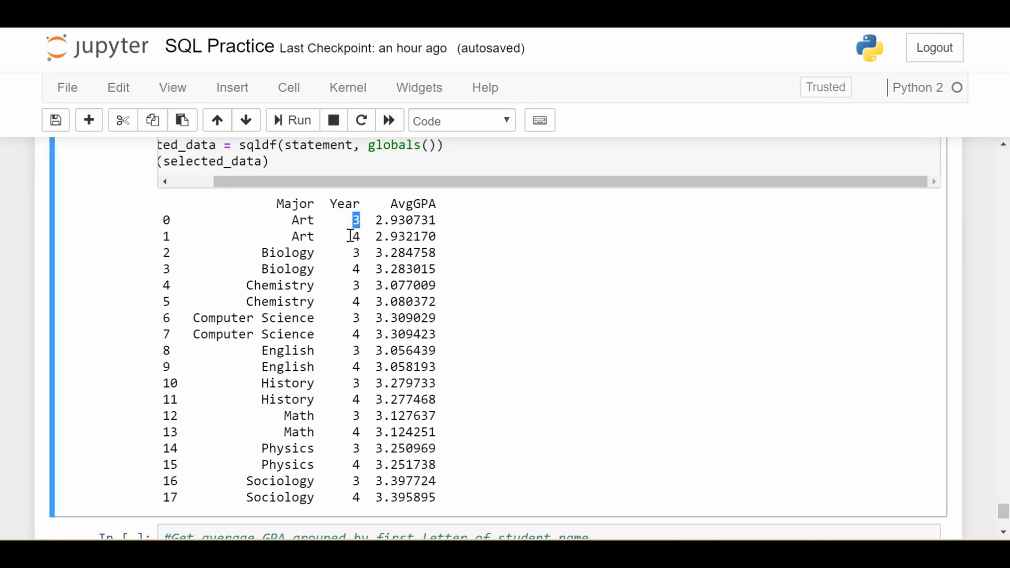
pyautogui.doubleClick(355, 236)
pyautogui.click(382, 221)
pyautogui.moveTo(377, 236); pyautogui.dragTo(418, 253)
pyautogui.click(410, 265)
pyautogui.scroll(3, 410, 264)
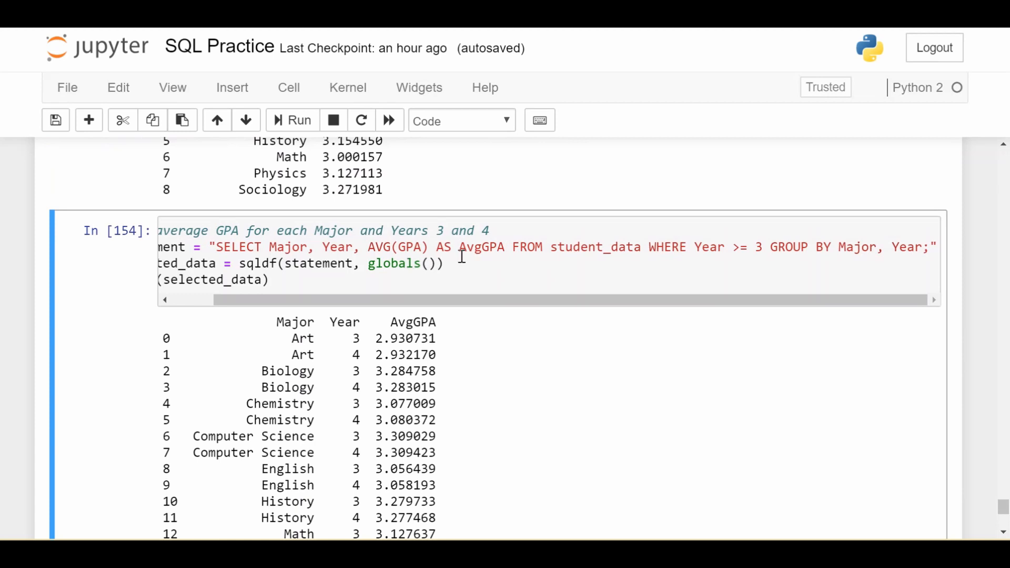
pyautogui.click(927, 247)
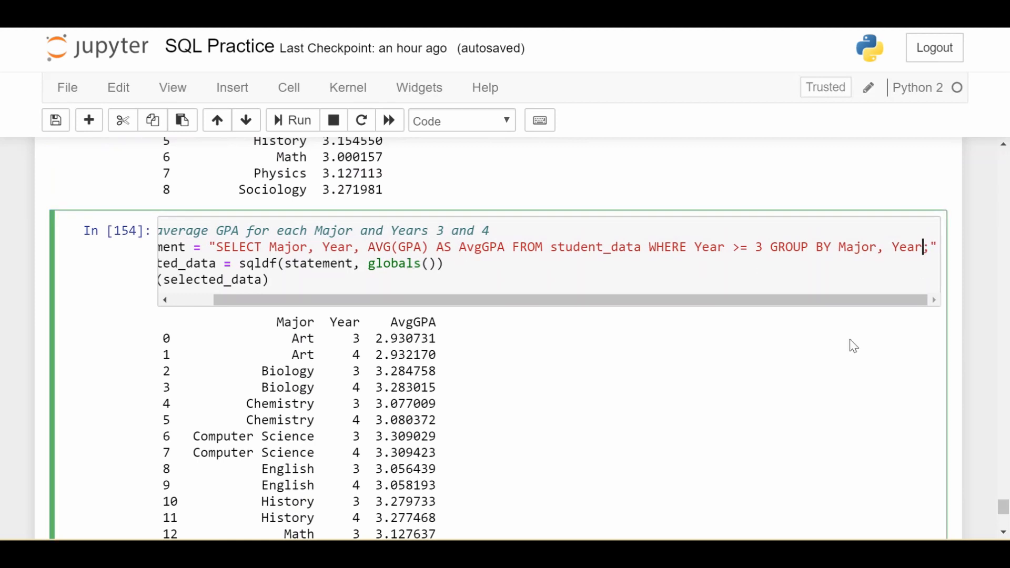
pyautogui.write(';')
pyautogui.scroll(-5, 648, 330)
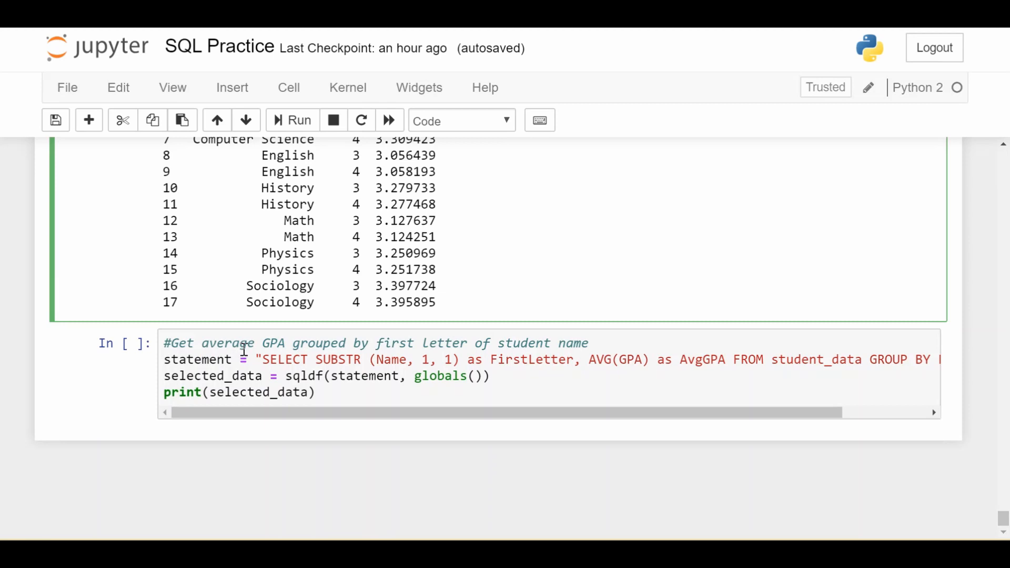
pyautogui.scroll(10, 243, 351)
pyautogui.scroll(-3, 243, 351)
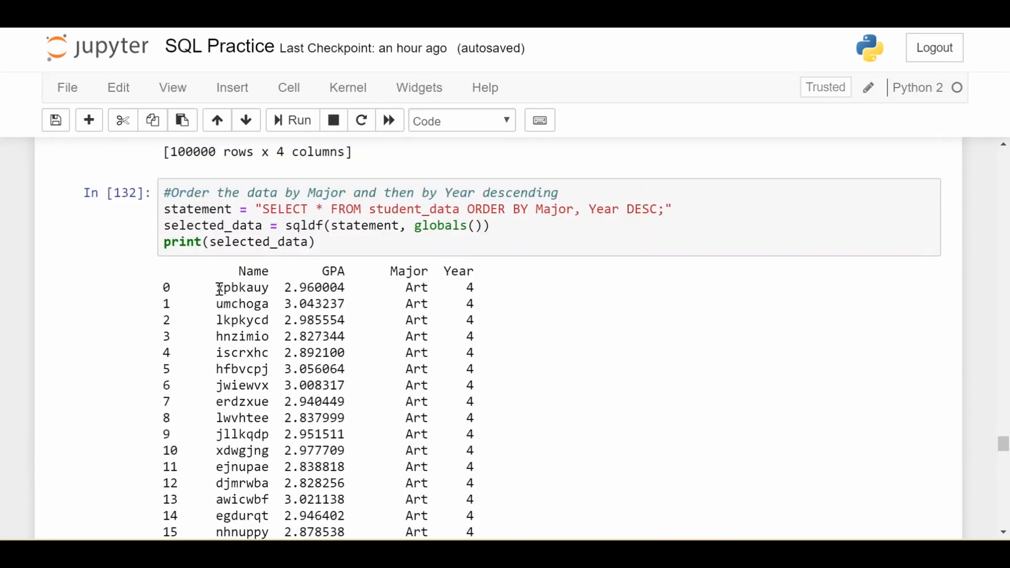
pyautogui.scroll(-5, 213, 450)
pyautogui.scroll(-5, 213, 451)
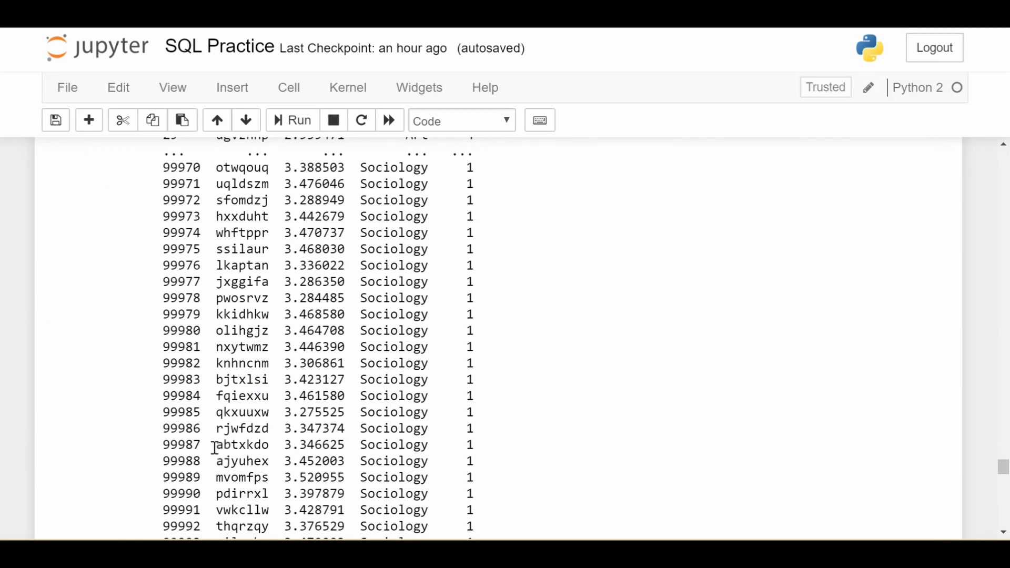
pyautogui.scroll(-5, 213, 450)
pyautogui.scroll(-5, 214, 450)
pyautogui.scroll(-3, 213, 448)
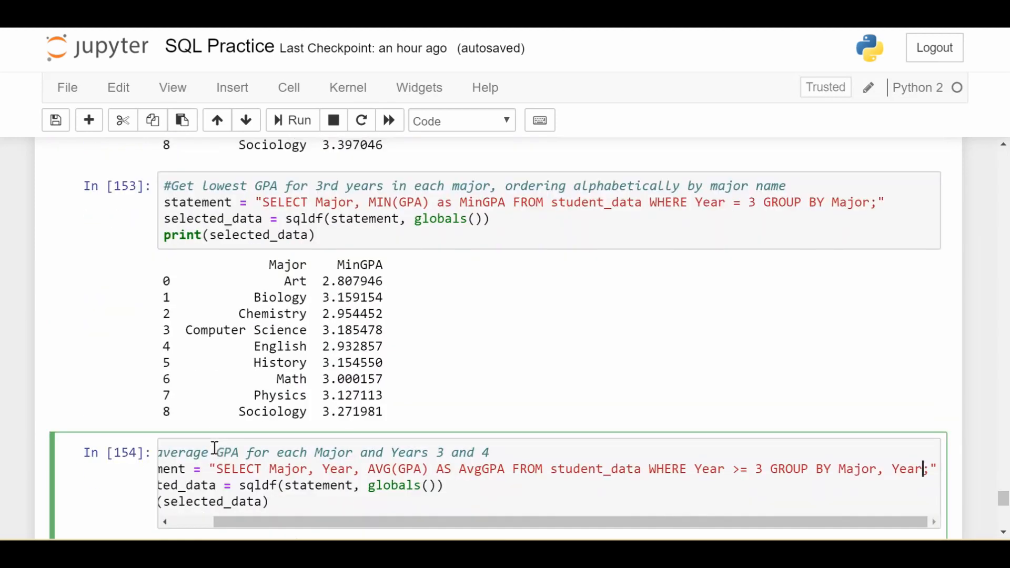
pyautogui.scroll(-1, 213, 448)
pyautogui.scroll(-3, 213, 449)
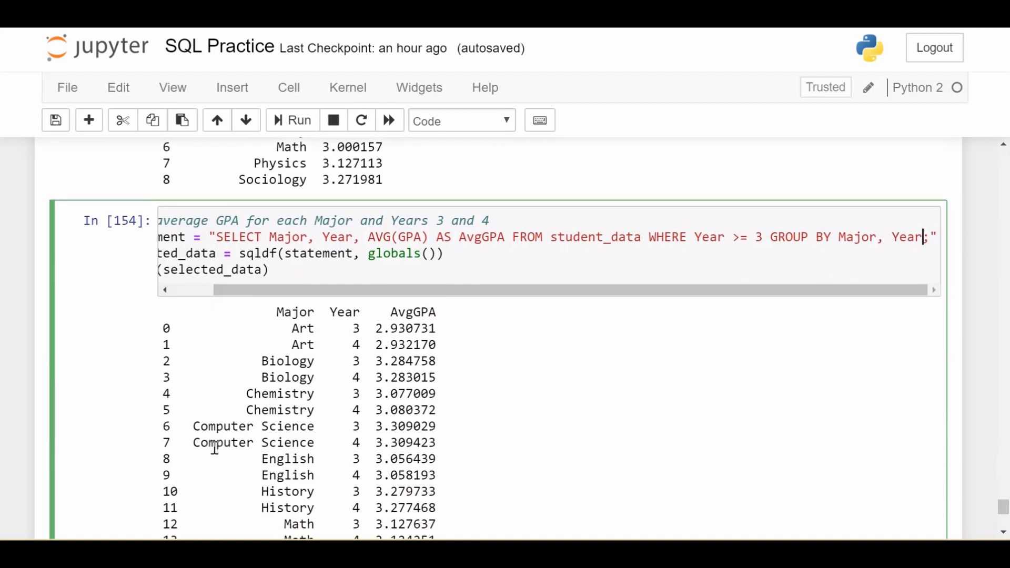
pyautogui.scroll(-3, 213, 449)
pyautogui.scroll(-2, 213, 449)
pyautogui.scroll(-2, 214, 449)
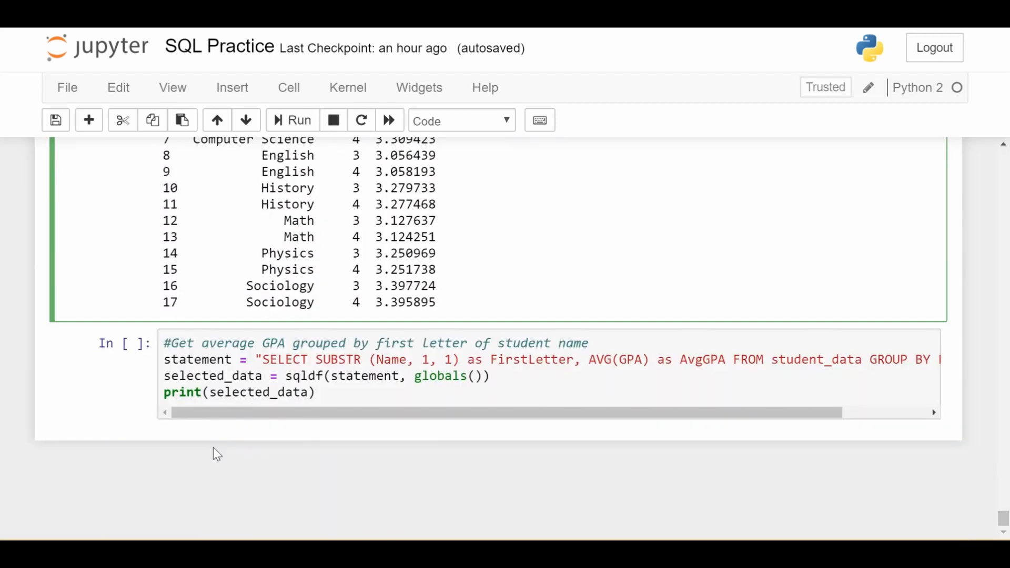
pyautogui.moveTo(439, 413); pyautogui.dragTo(552, 414)
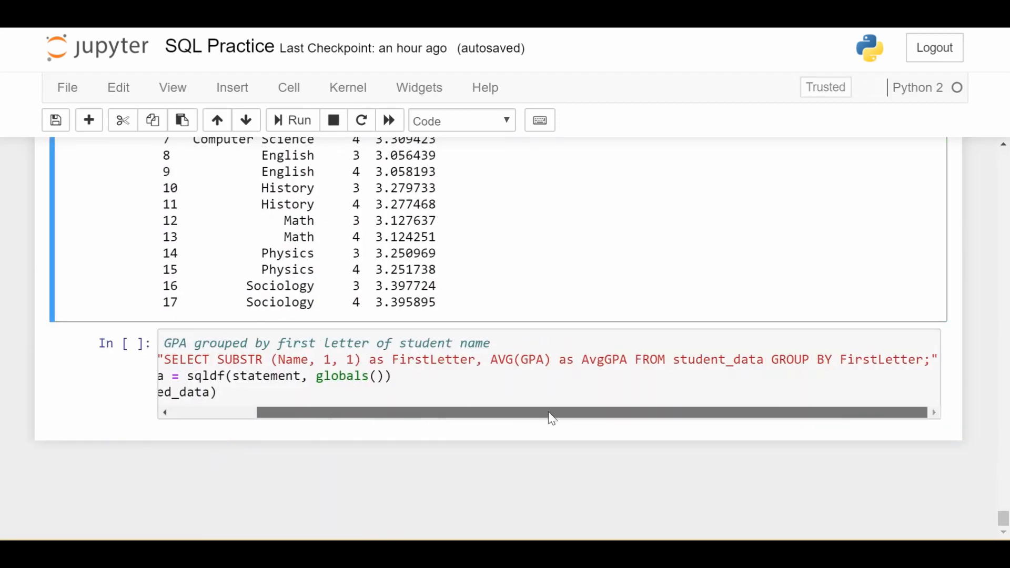
pyautogui.moveTo(776, 360); pyautogui.dragTo(926, 359)
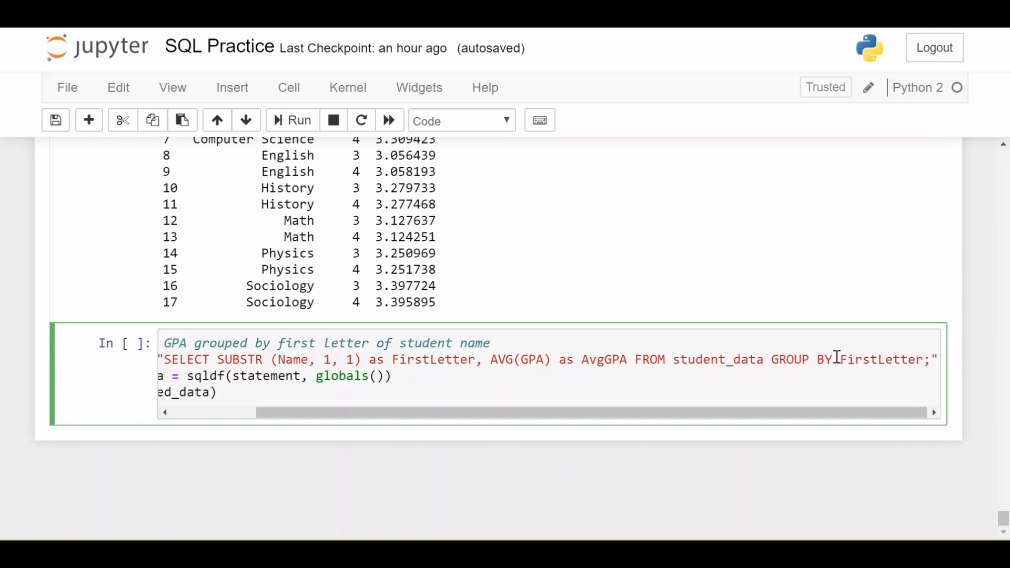
pyautogui.hscroll(-5, 837, 360)
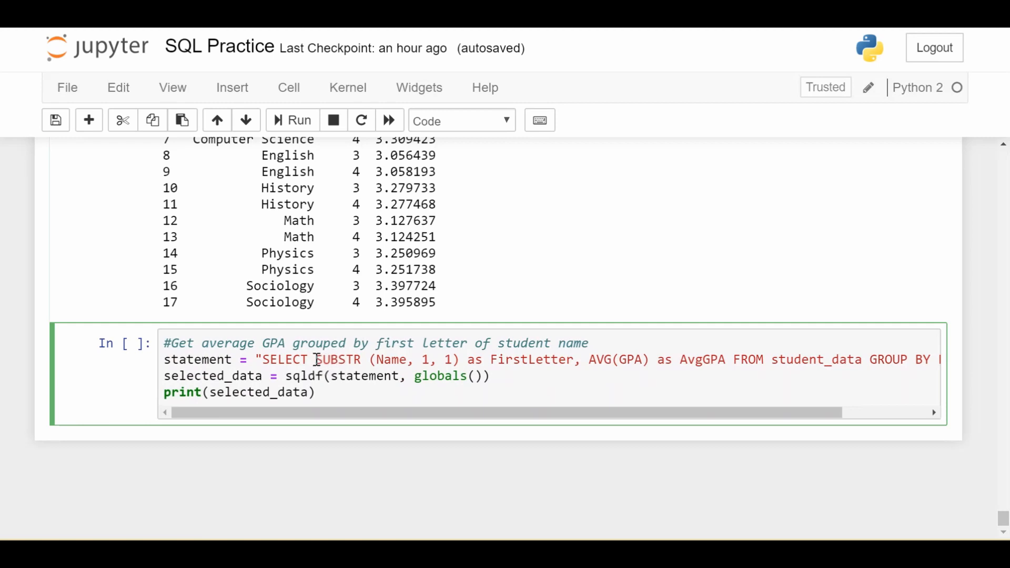
pyautogui.moveTo(315, 359); pyautogui.dragTo(363, 359)
pyautogui.click(367, 359)
pyautogui.press('BackSpace')
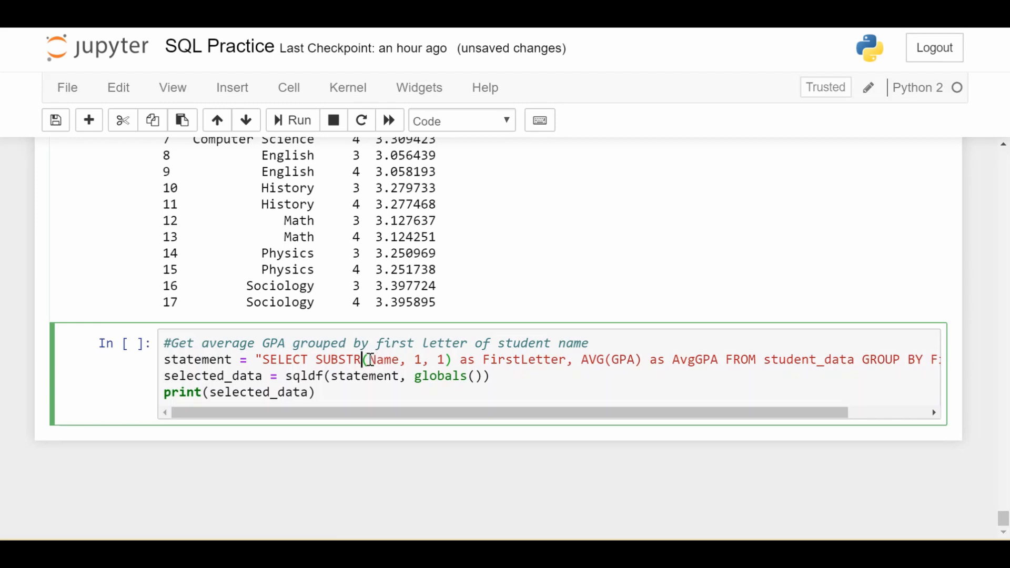
pyautogui.moveTo(368, 360); pyautogui.dragTo(402, 361)
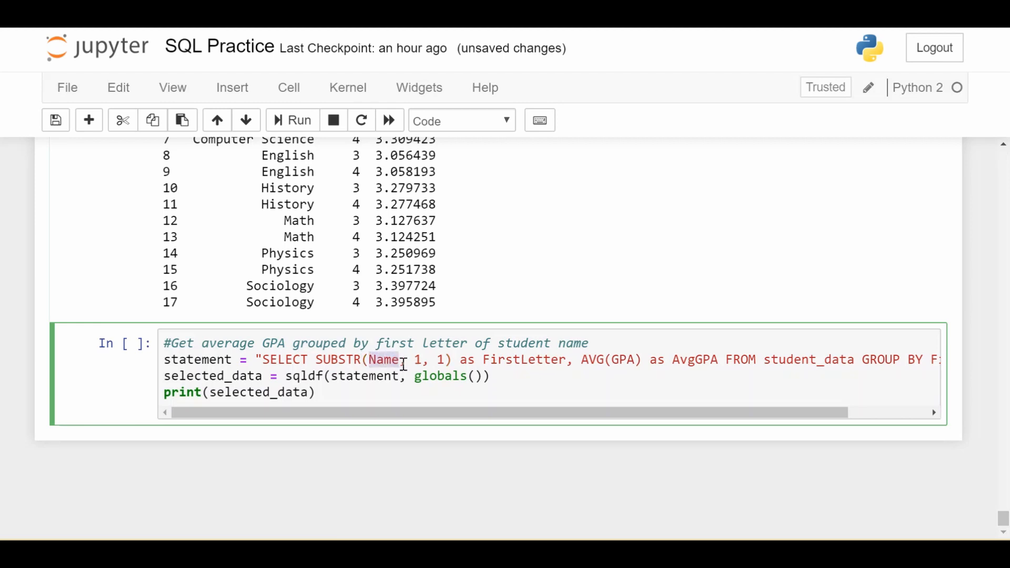
pyautogui.moveTo(414, 359); pyautogui.dragTo(445, 361)
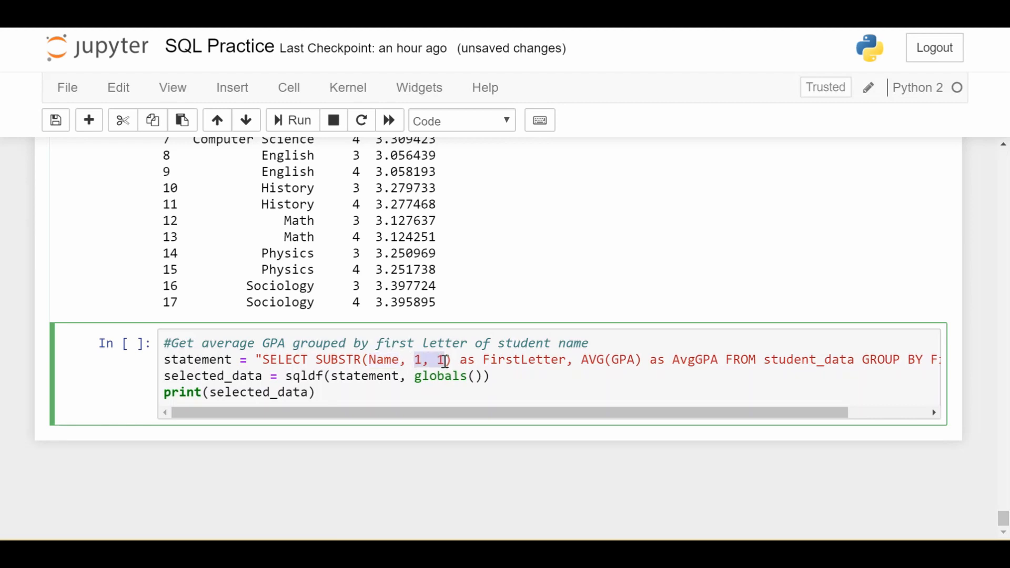
pyautogui.moveTo(317, 360); pyautogui.dragTo(453, 360)
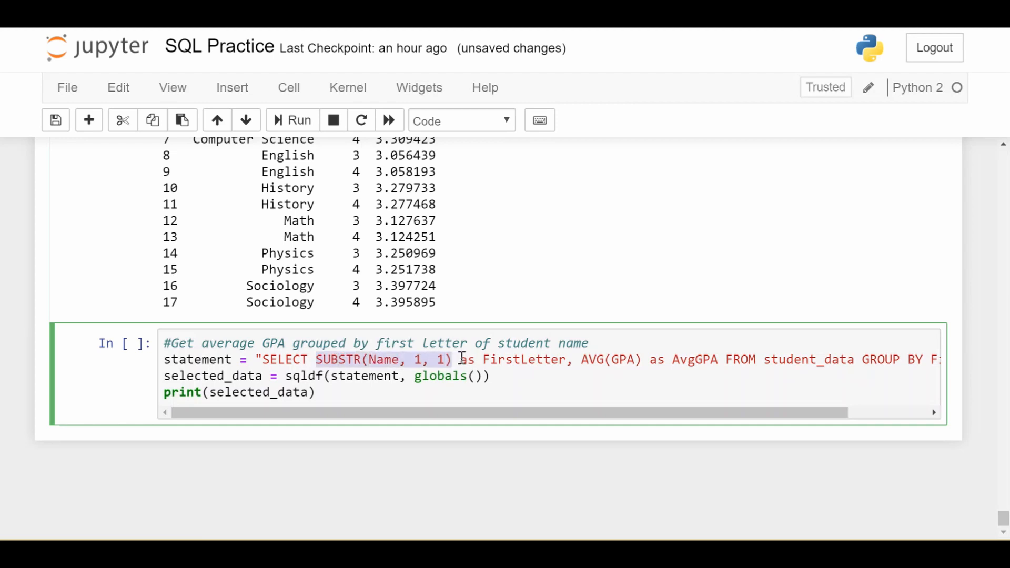
pyautogui.moveTo(460, 358); pyautogui.dragTo(567, 359)
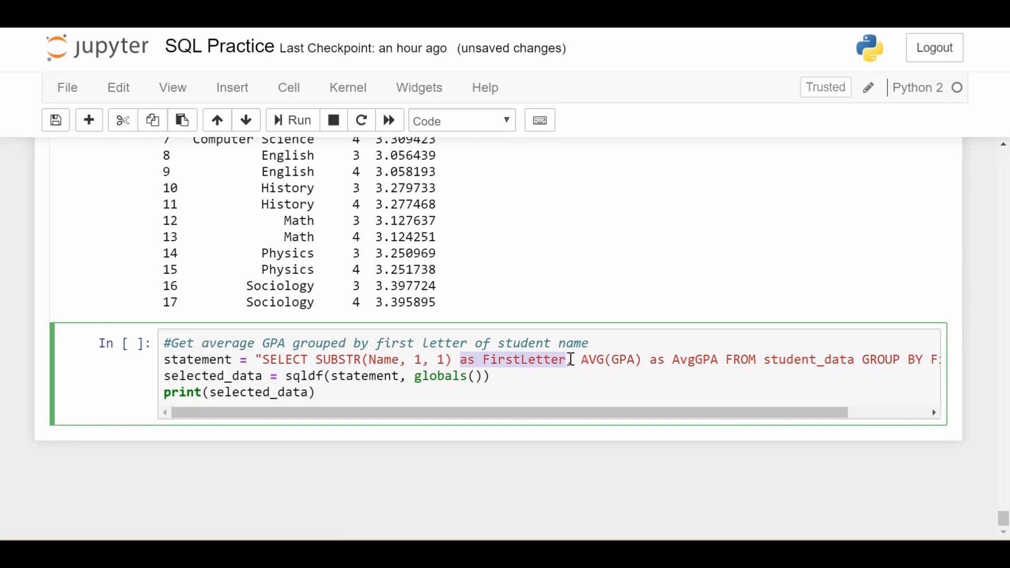
pyautogui.click(568, 360)
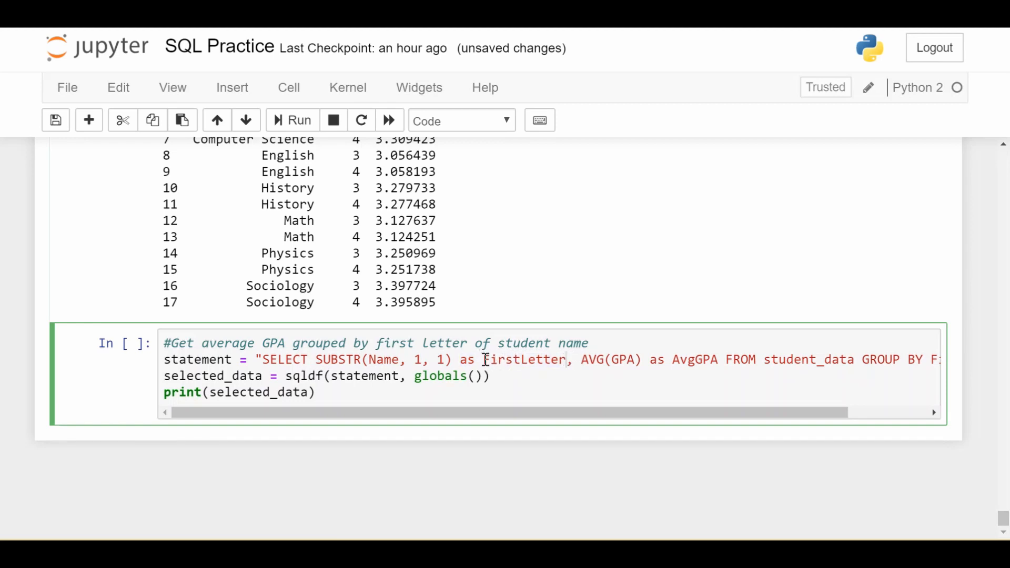
pyautogui.moveTo(483, 359); pyautogui.dragTo(565, 359)
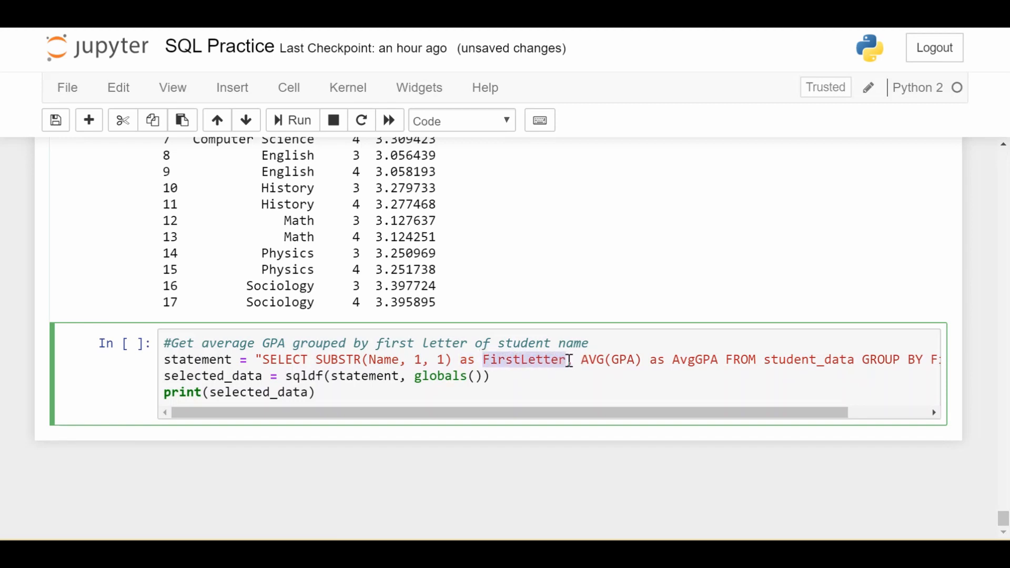
pyautogui.write(',')
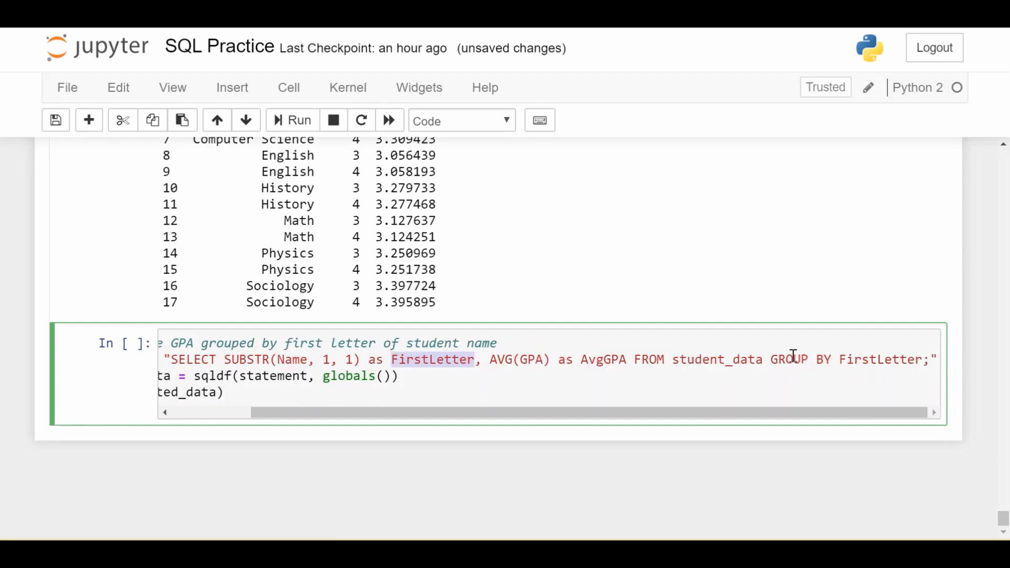
pyautogui.click(772, 359)
pyautogui.moveTo(772, 359); pyautogui.dragTo(927, 359)
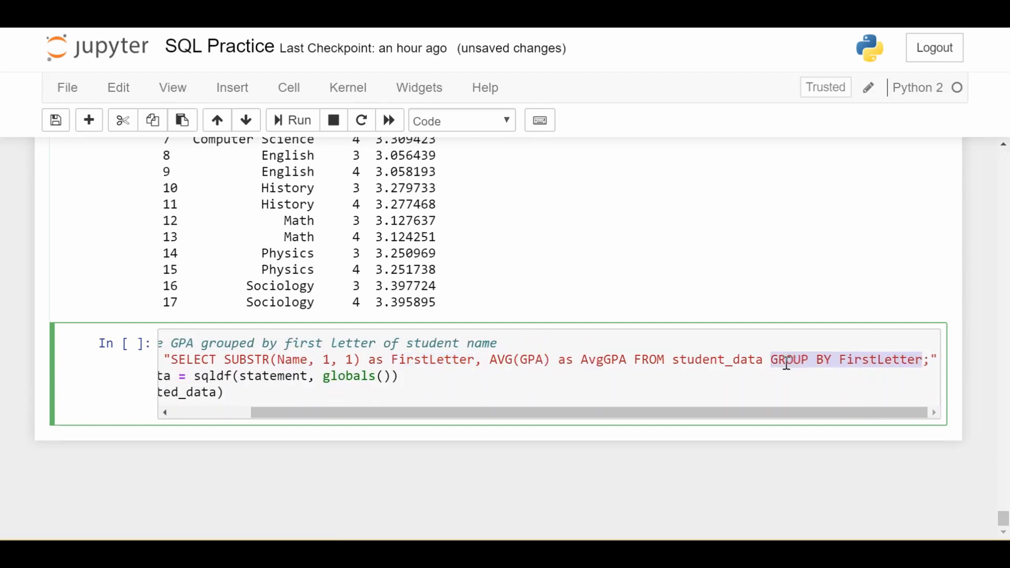
pyautogui.click(770, 359)
pyautogui.hscroll(-5, 770, 359)
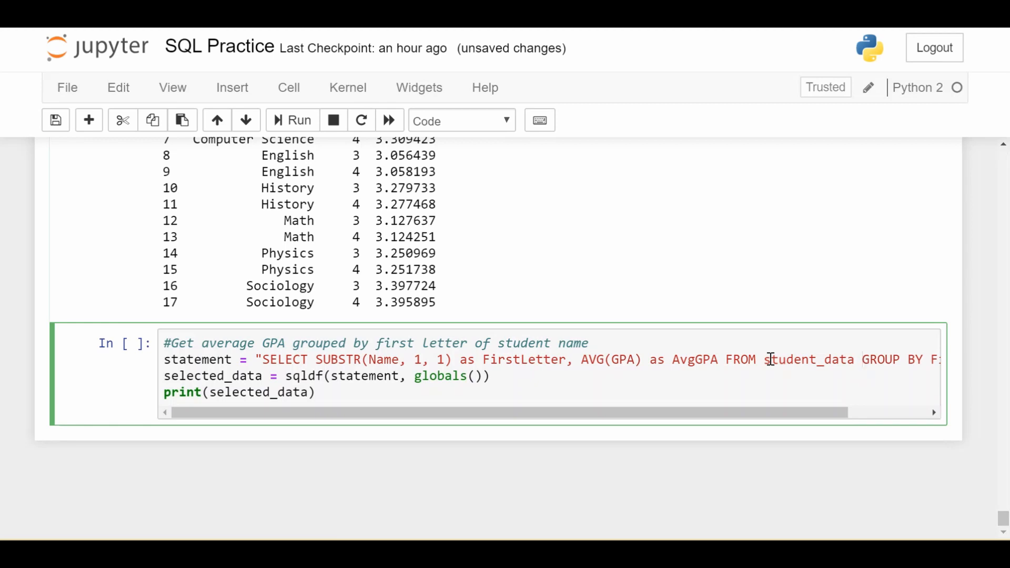
pyautogui.hscroll(3, 769, 359)
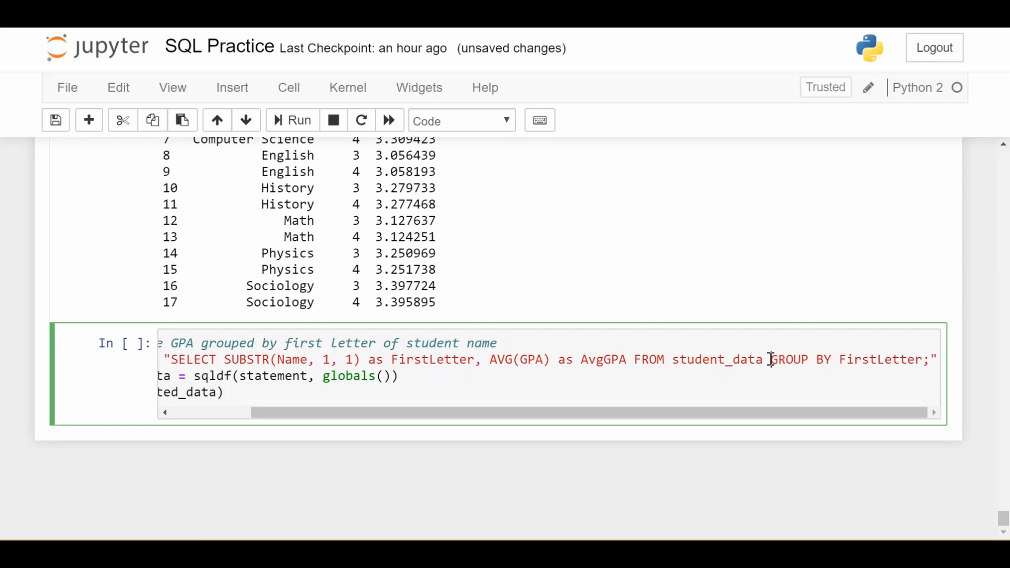
pyautogui.hscroll(-2, 236, 357)
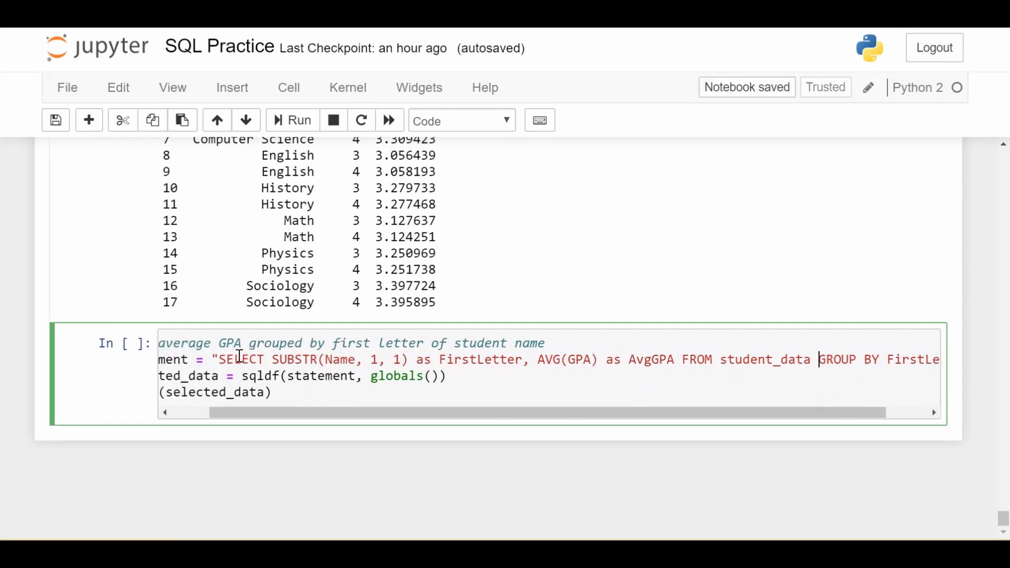
pyautogui.hscroll(-1, 237, 356)
pyautogui.moveTo(453, 360); pyautogui.dragTo(537, 360)
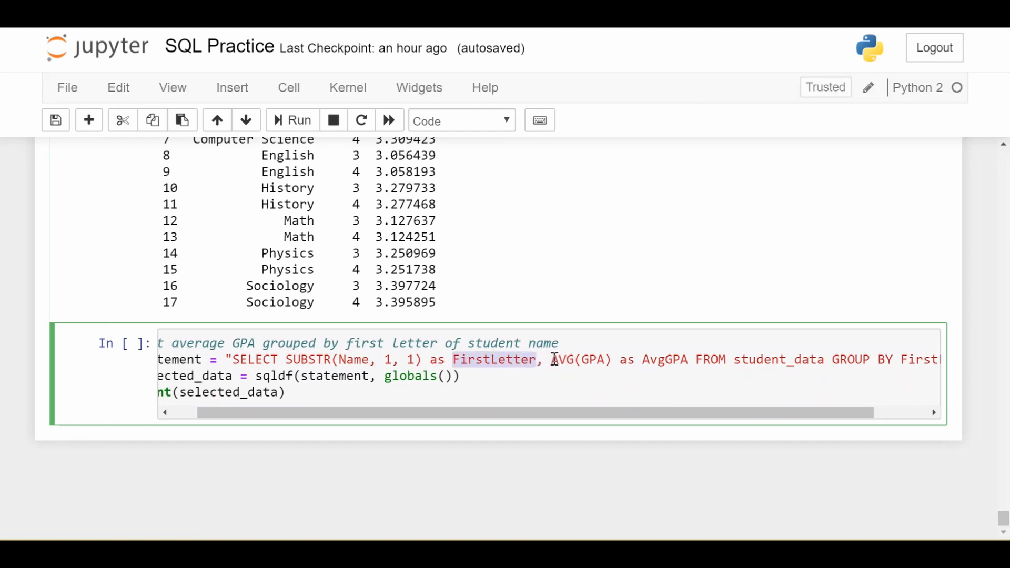
pyautogui.moveTo(551, 361); pyautogui.dragTo(692, 360)
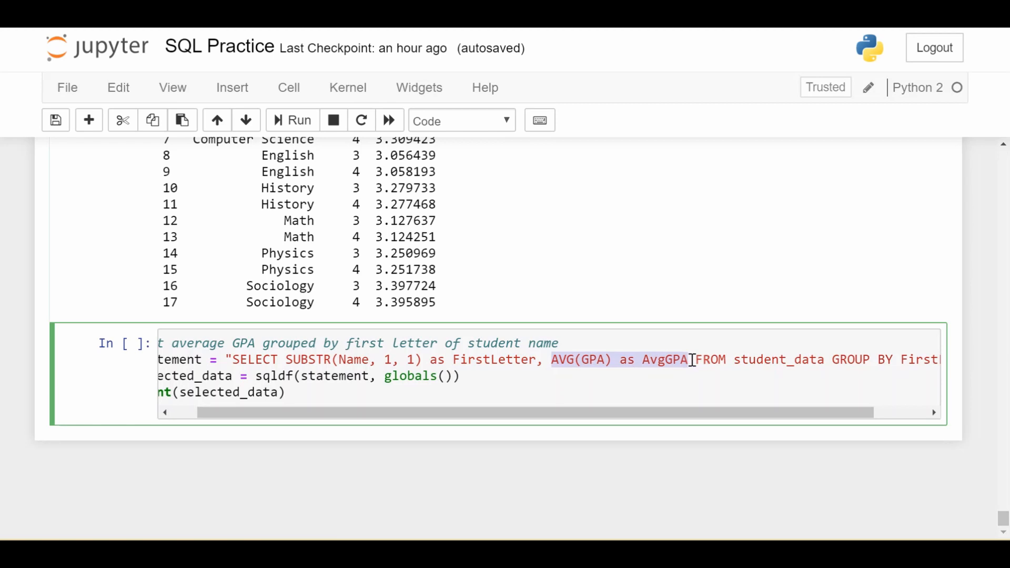
# Run the average GPA by first letter of name query.
pyautogui.hotkey('shift', 'Return')
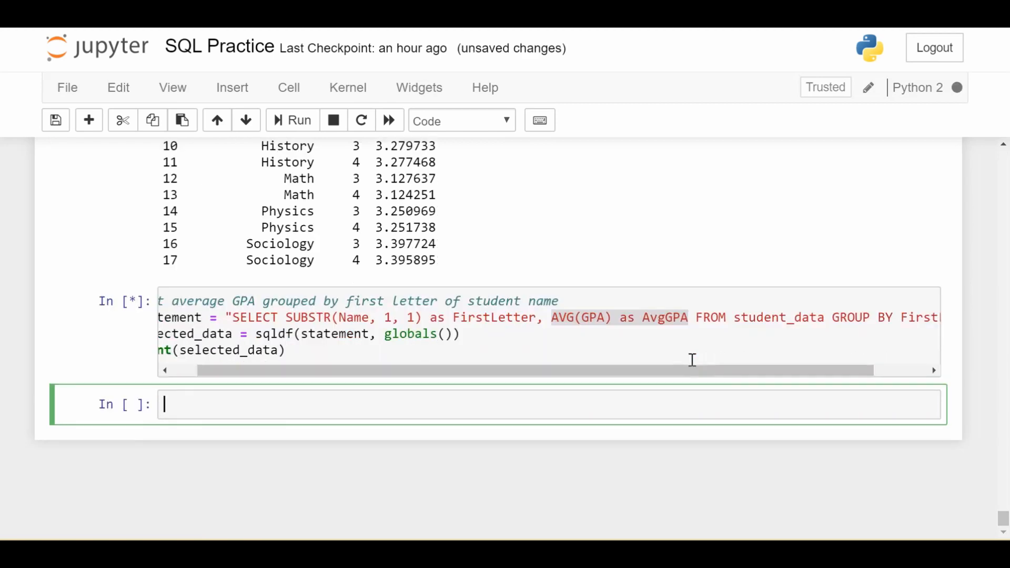
pyautogui.scroll(-3, 692, 361)
pyautogui.scroll(-4, 692, 363)
pyautogui.scroll(-2, 692, 363)
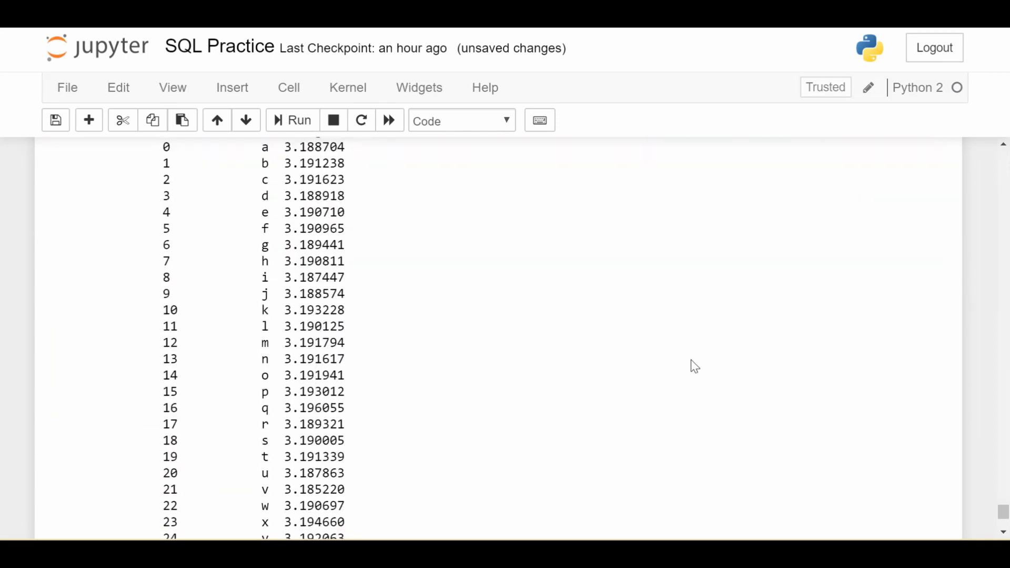
pyautogui.scroll(1, 692, 363)
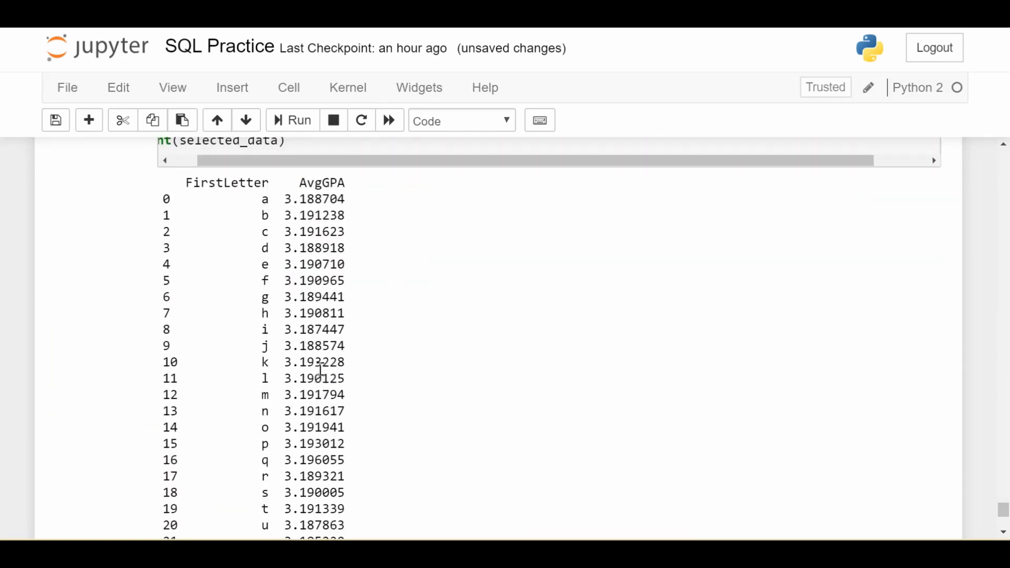
pyautogui.scroll(-5, 319, 382)
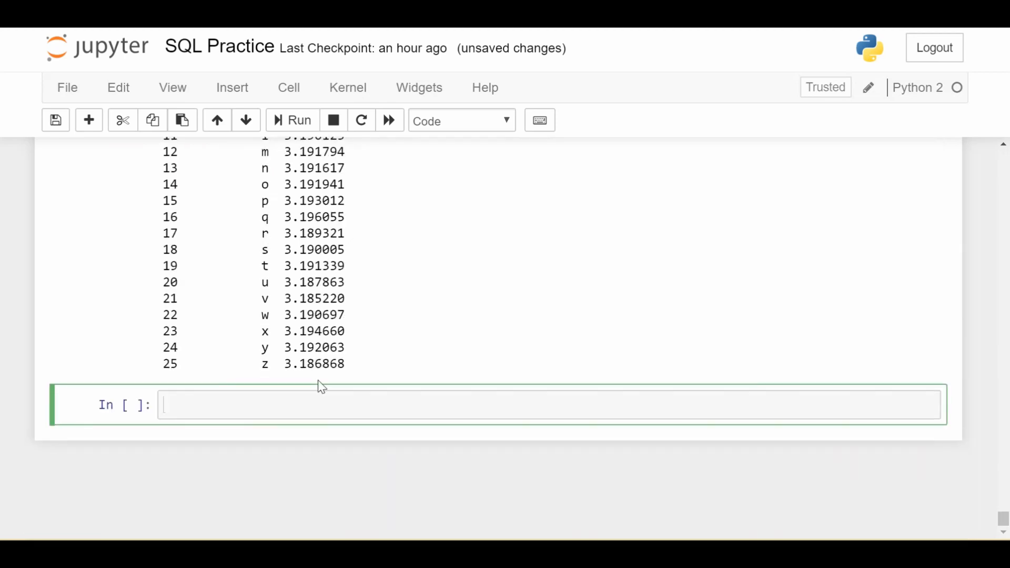
pyautogui.scroll(4, 319, 382)
pyautogui.scroll(4, 319, 382)
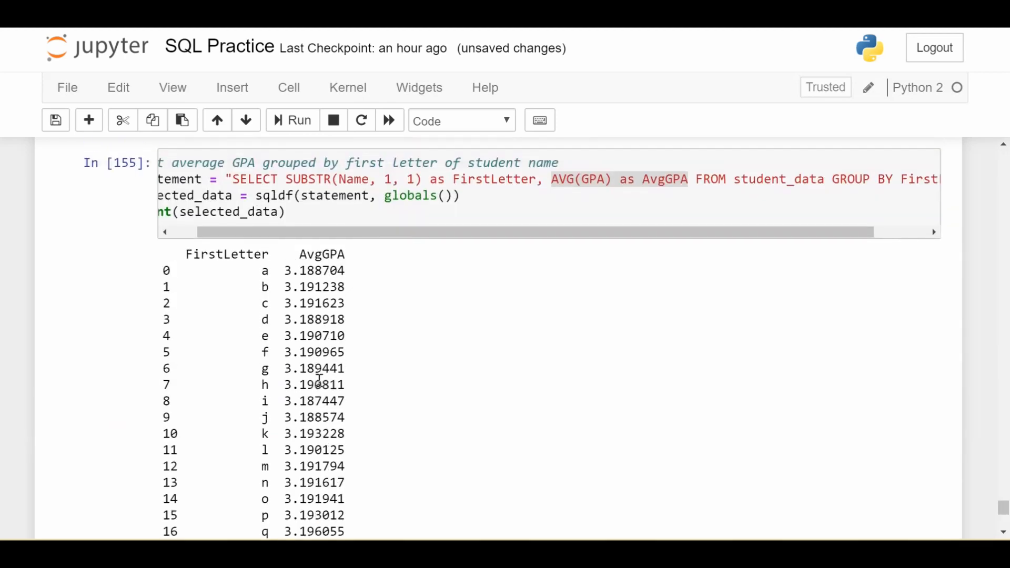
pyautogui.scroll(5, 319, 382)
pyautogui.scroll(5, 319, 382)
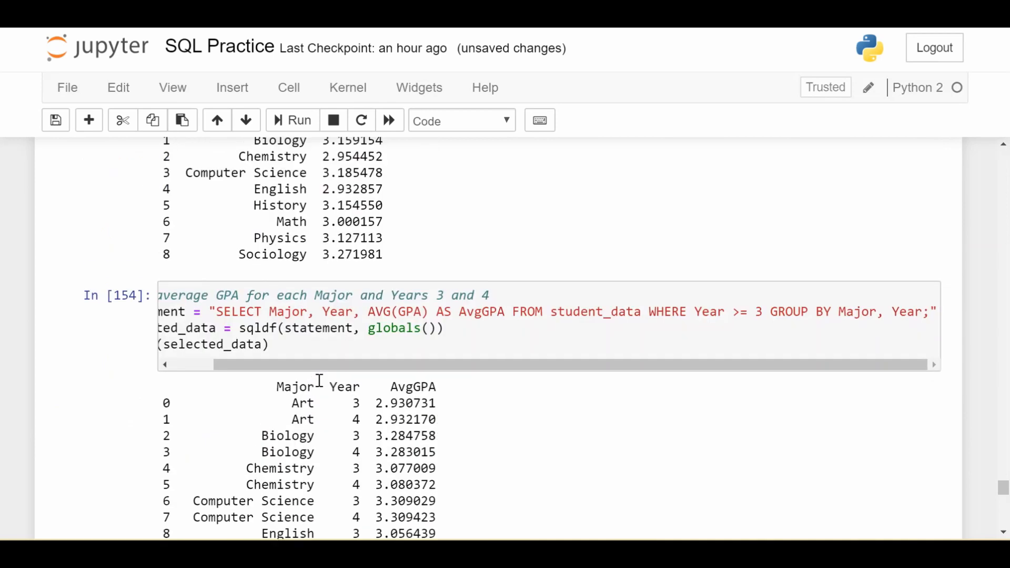
pyautogui.scroll(4, 319, 382)
pyautogui.scroll(4, 318, 380)
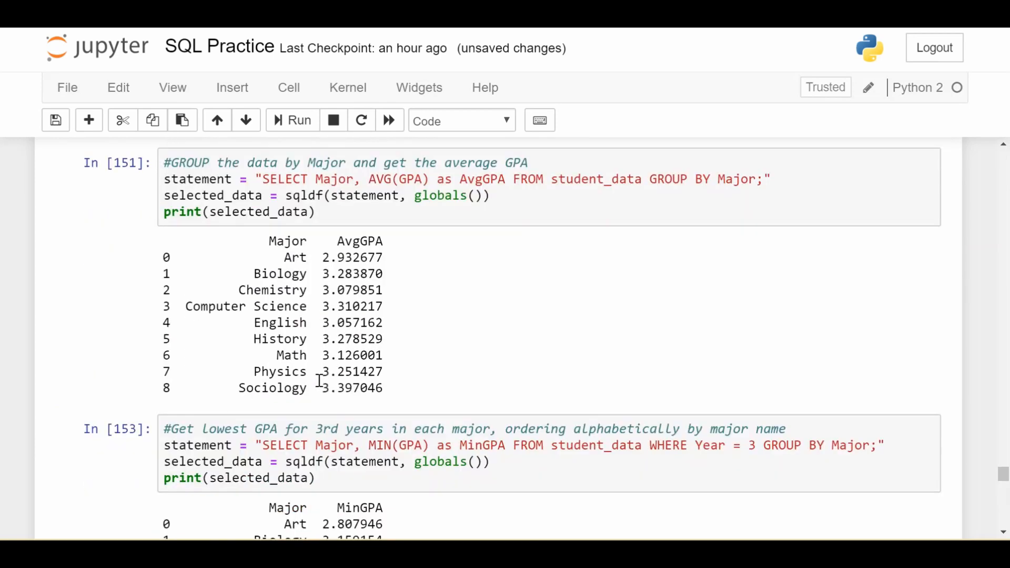
pyautogui.scroll(1, 319, 380)
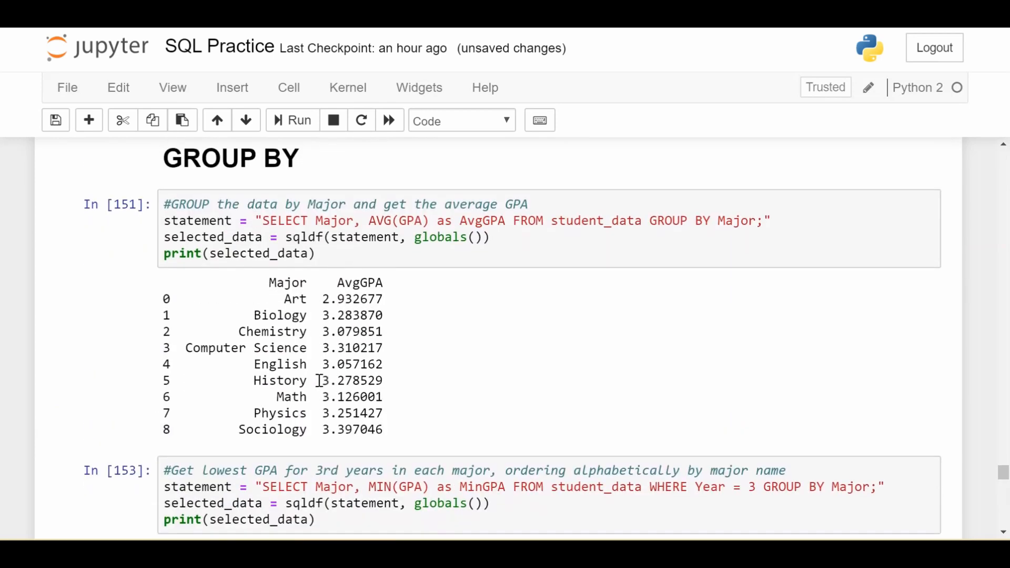